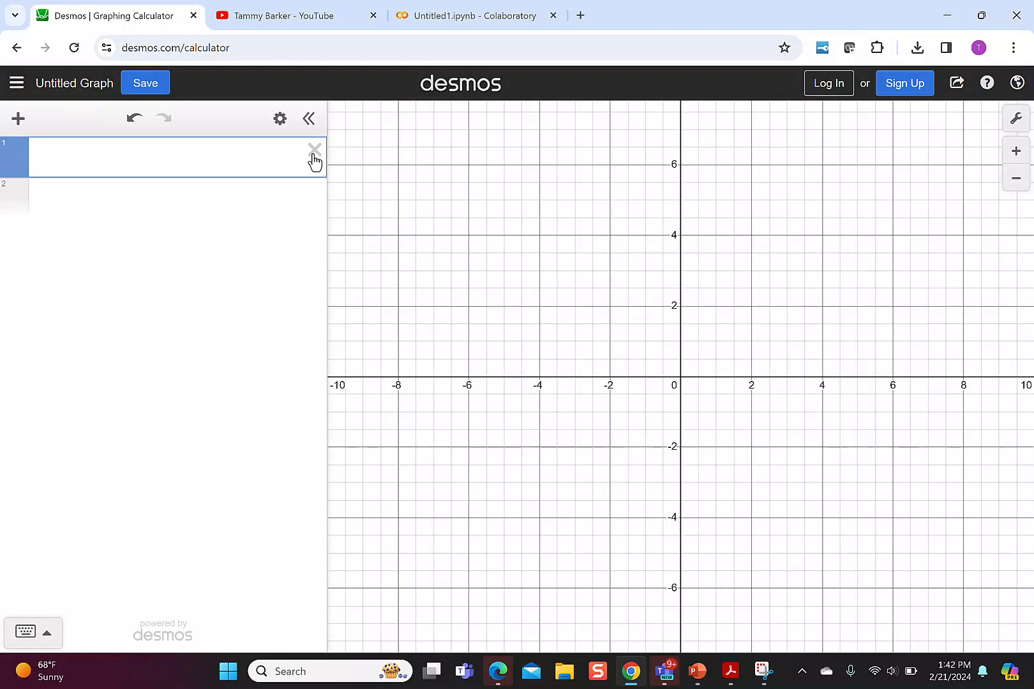
Step: Graph the two lines y = x + 4 and y = -x + 2
text(y=x+4)
key(Return)
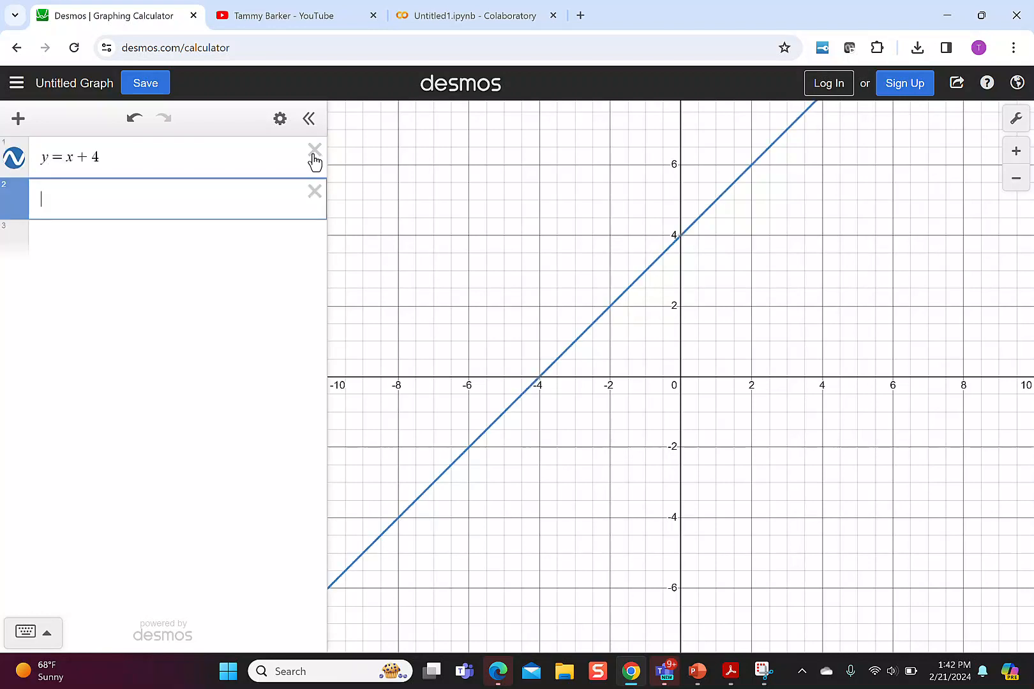
text(y=-x+2)
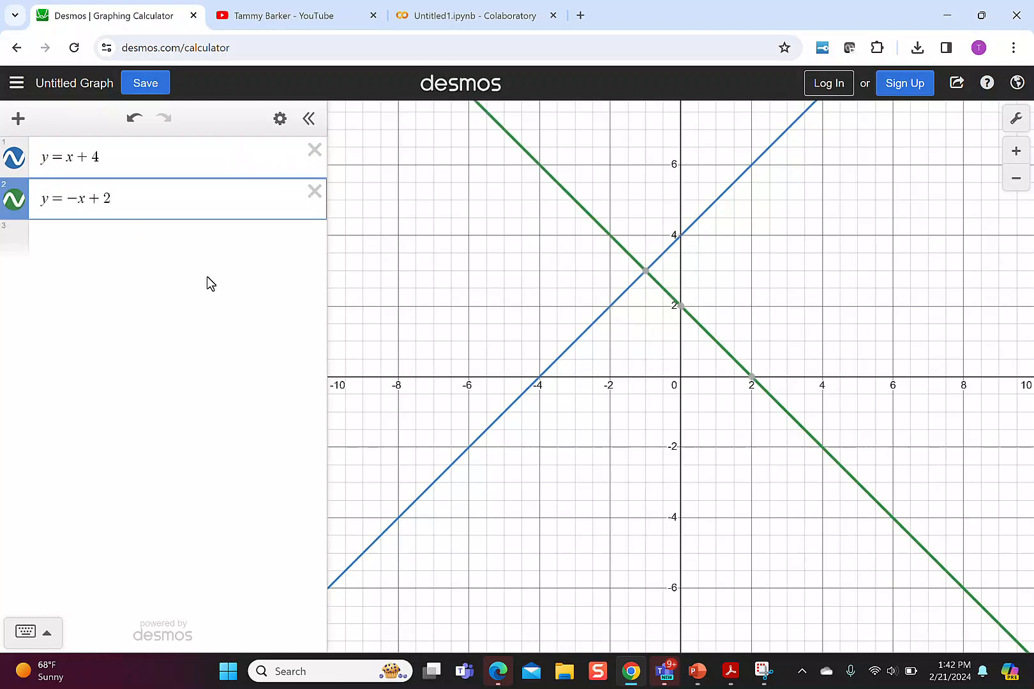
Step: Plot the intersection of the two lines as the point (-1,3) and turn on its label
click(646, 272)
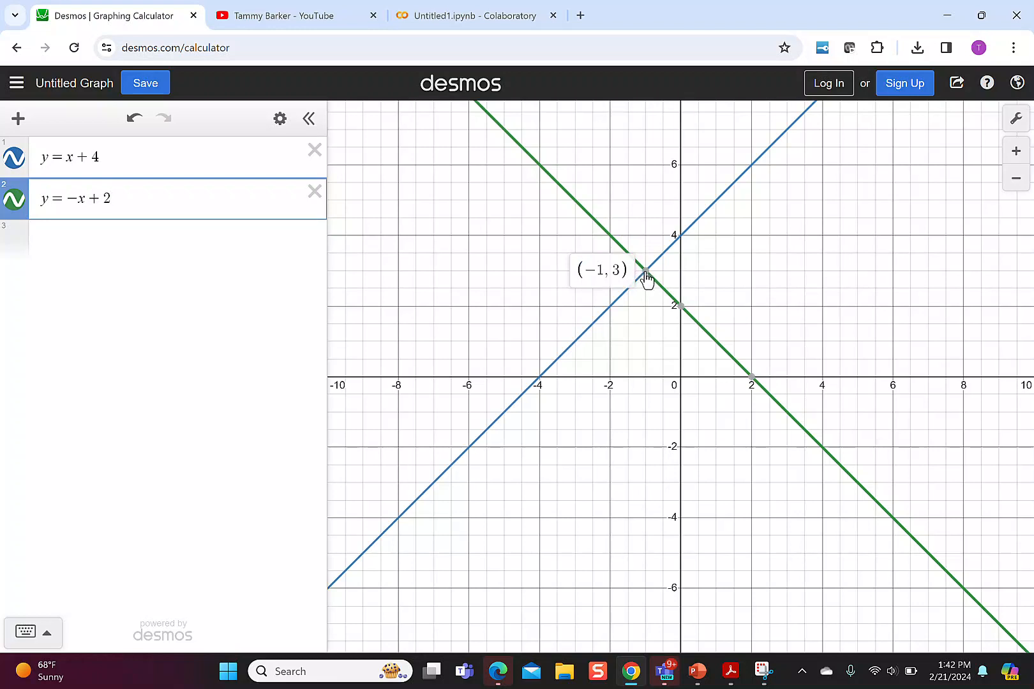
click(74, 243)
text(()
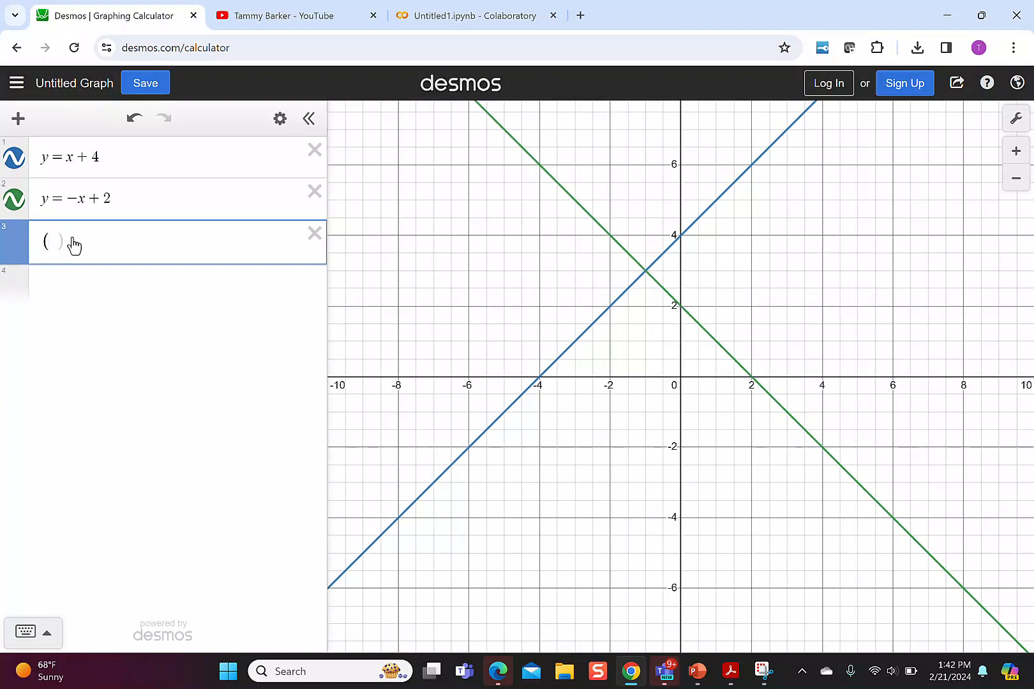
text(-1)
text(,3)
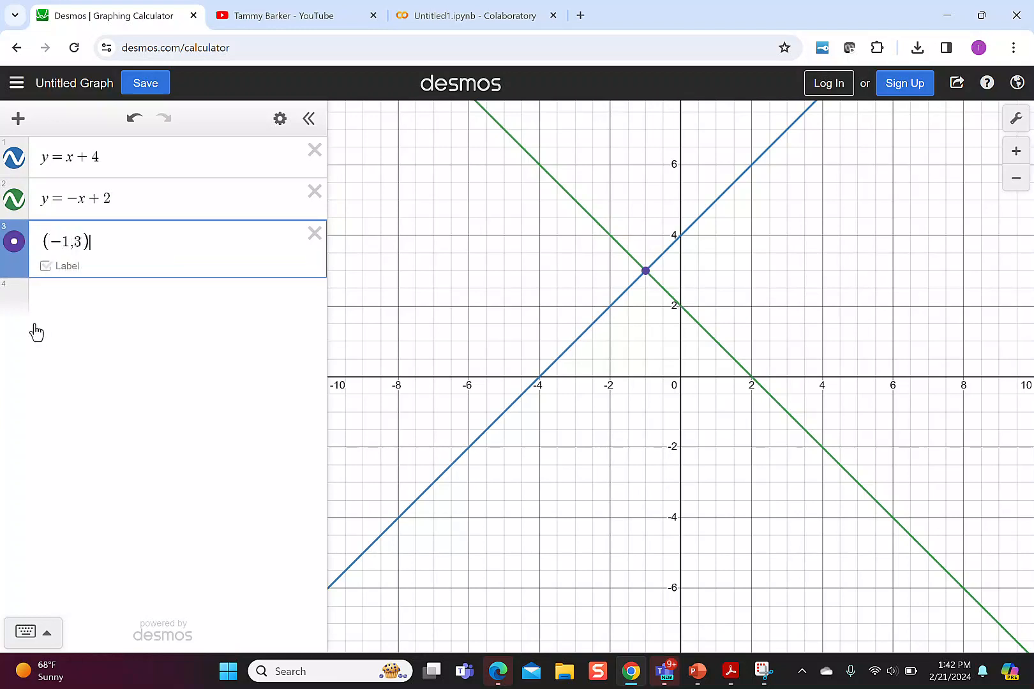
click(47, 270)
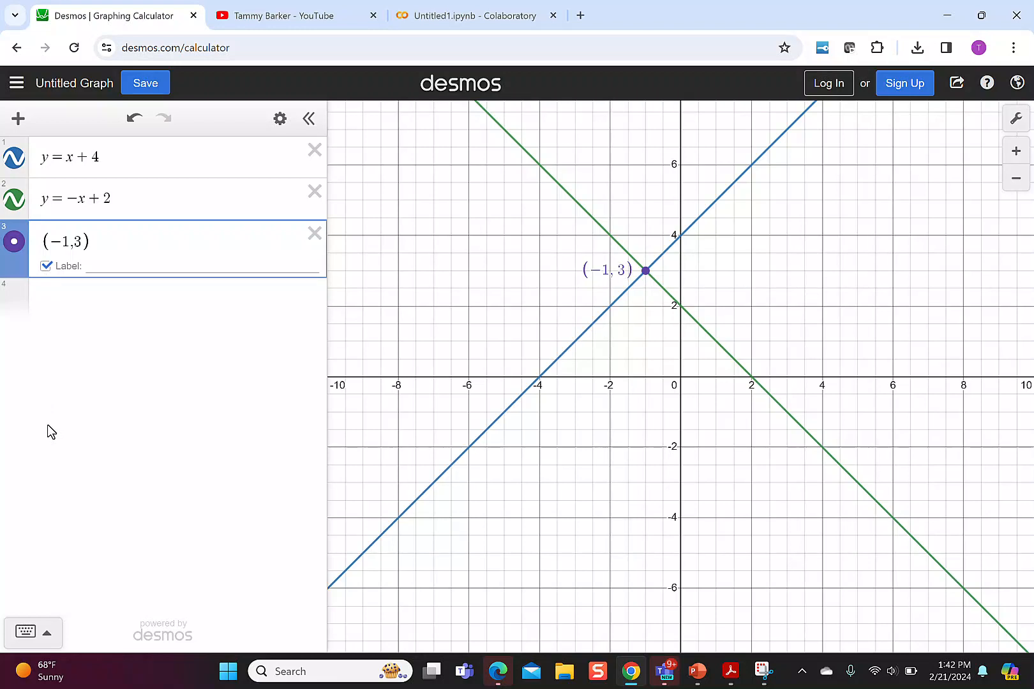
Step: Recolour the line y = x + 4 black and open the style options of the line y = -x + 2
click(284, 119)
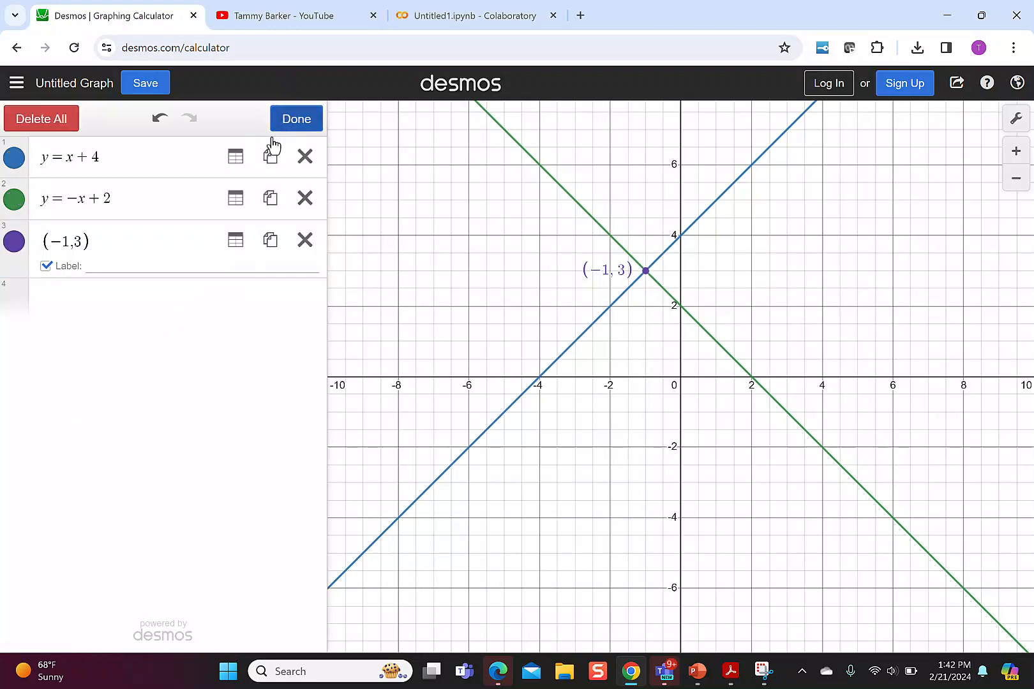
click(13, 165)
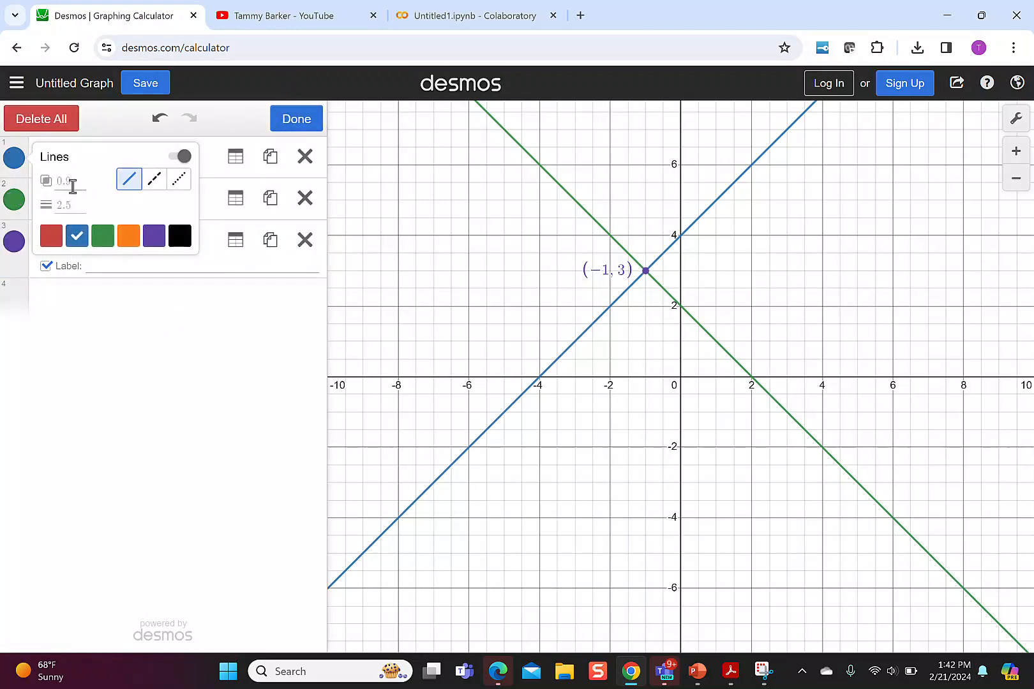
click(180, 237)
click(13, 199)
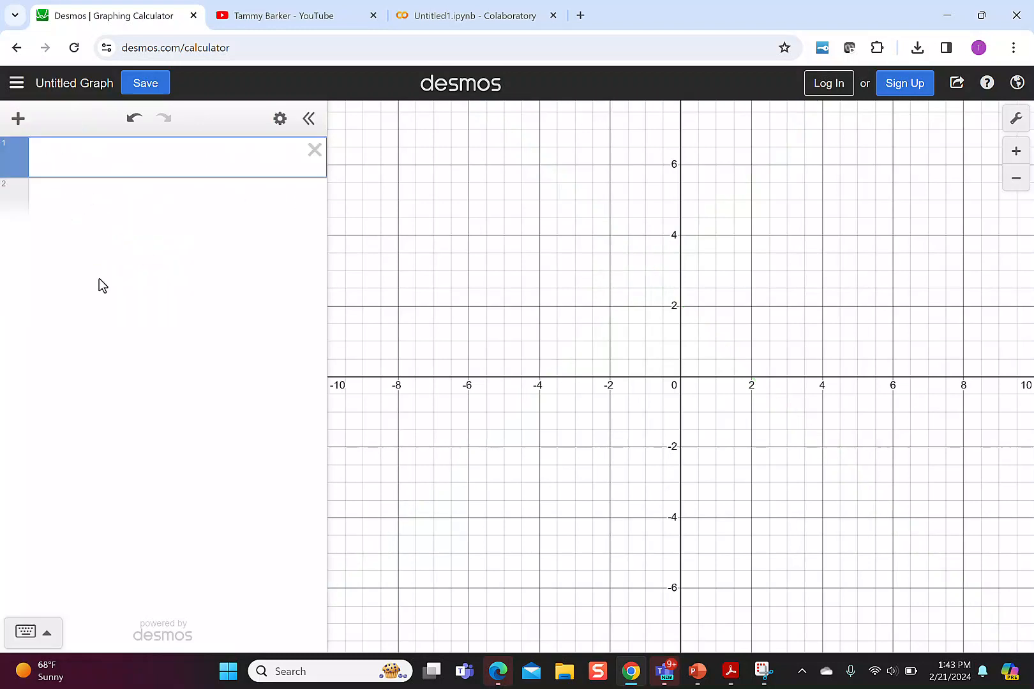
Step: Graph the lines y = 4x + 14 and y = -7x - 8 in the empty expression list
text(y=4x)
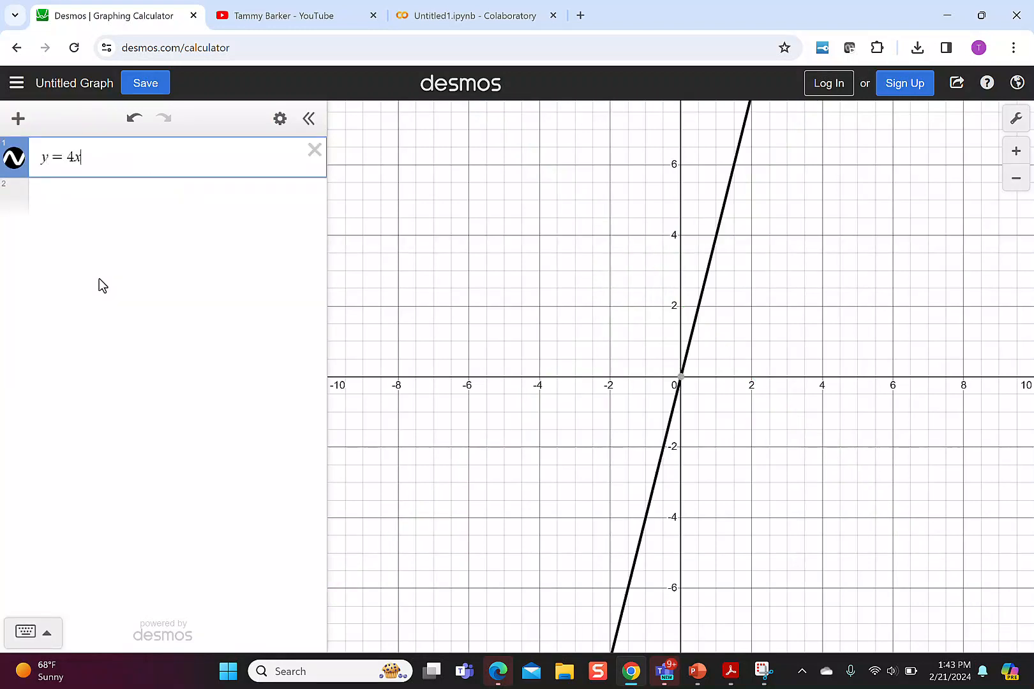
text(+14)
key(Return)
text(y=-7x)
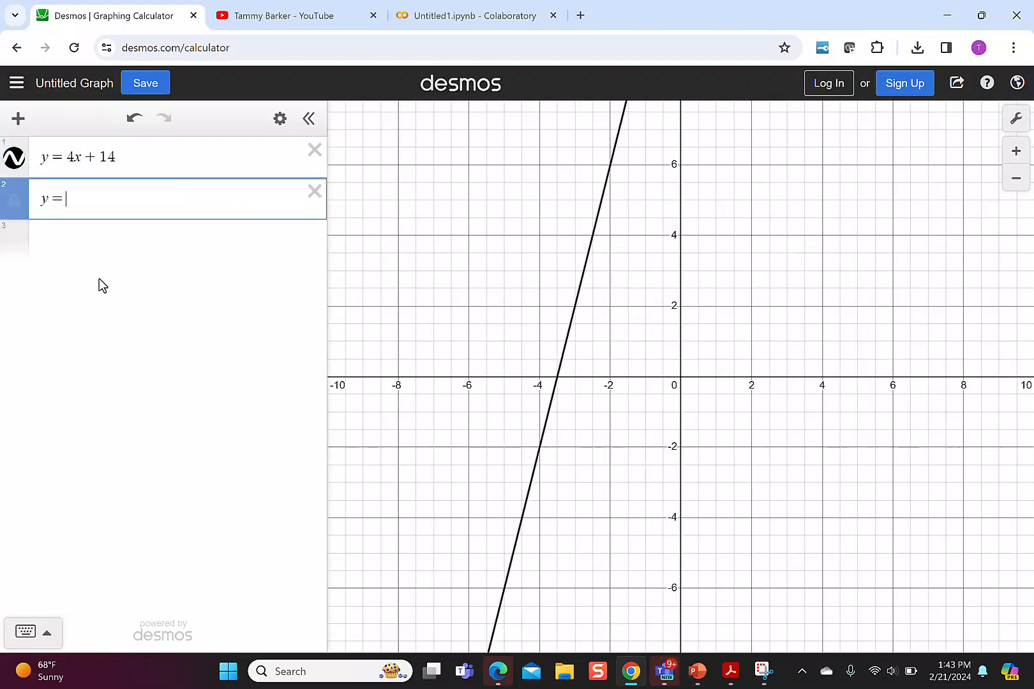
text(-8)
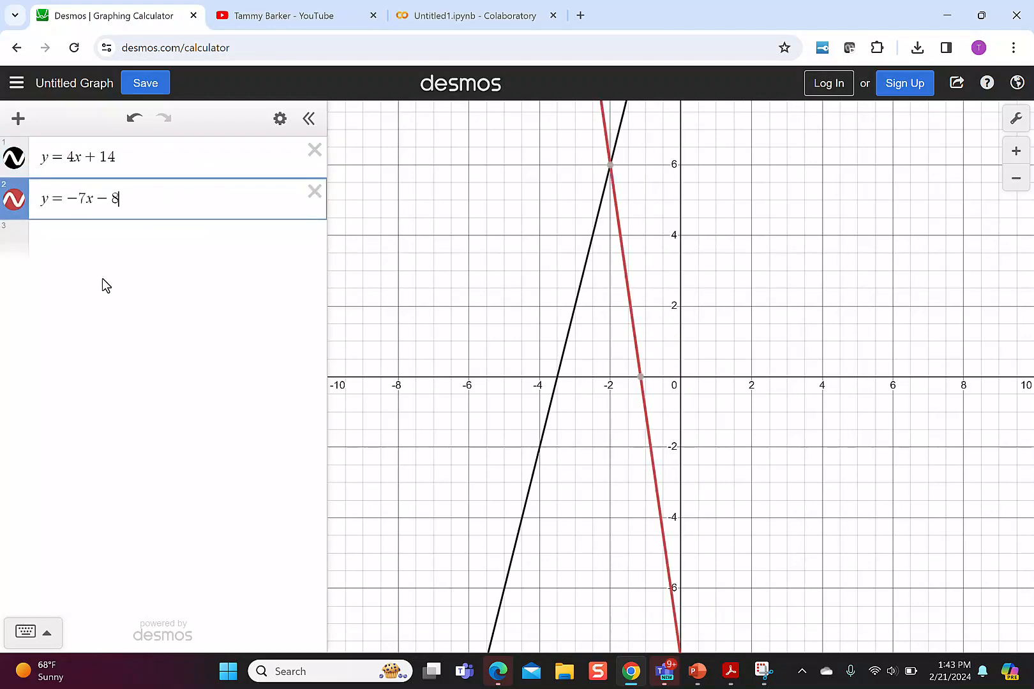
Step: Plot the intersection of the two lines as the point (-2,6) and turn on its label
mouse_move(611, 172)
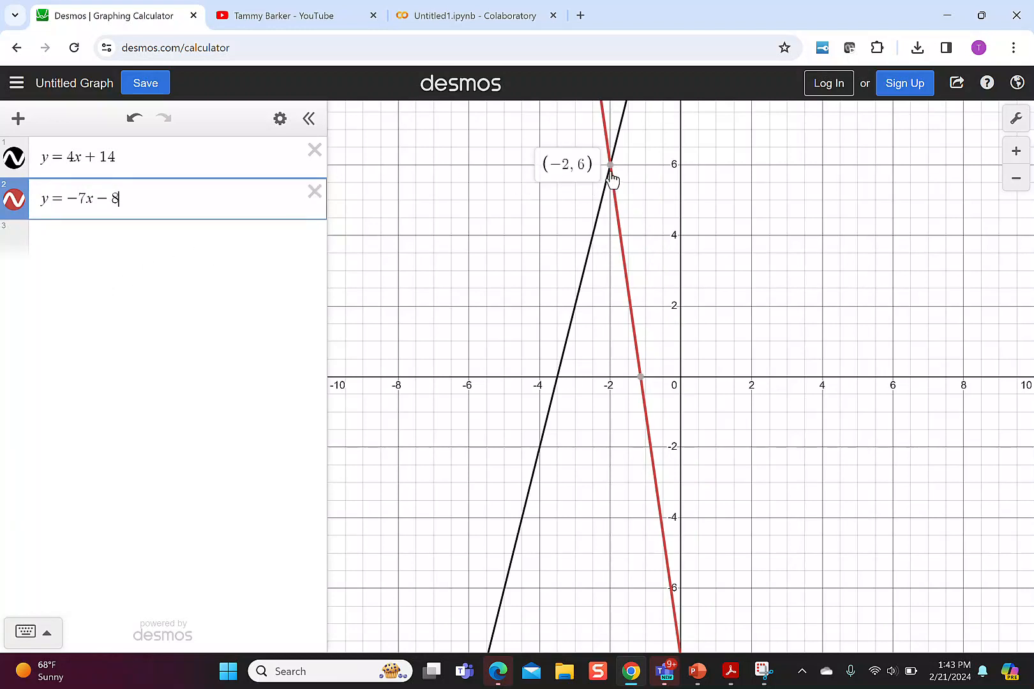
click(173, 249)
text((-2,6))
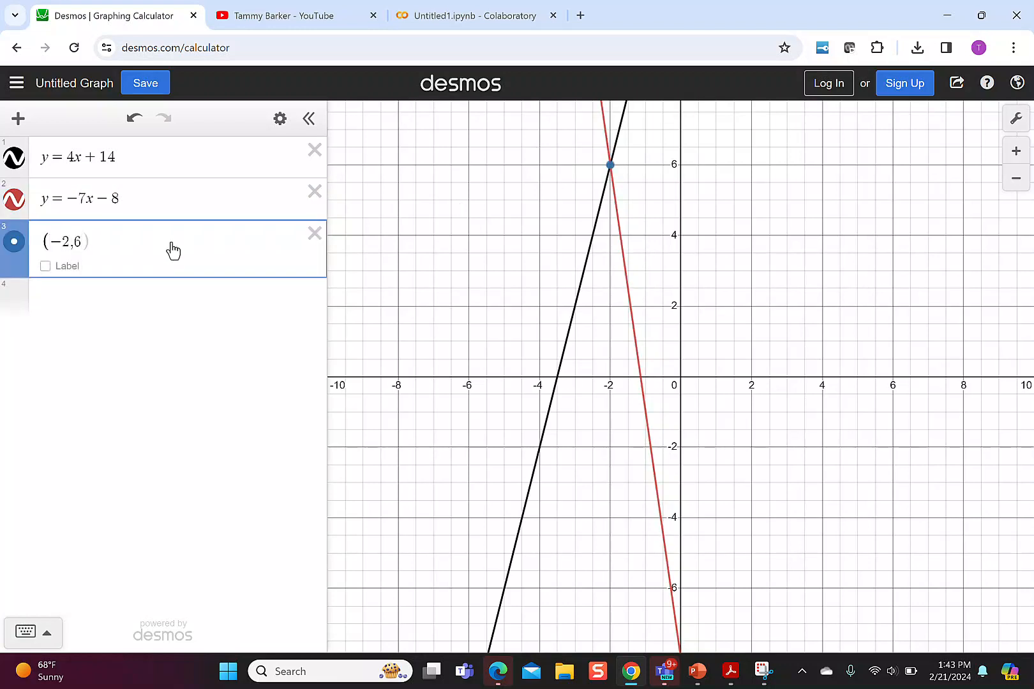
click(45, 265)
Step: Delete all three expressions and restore the default graph view
drag(534, 190, 565, 305)
scroll(563, 305, down, 5)
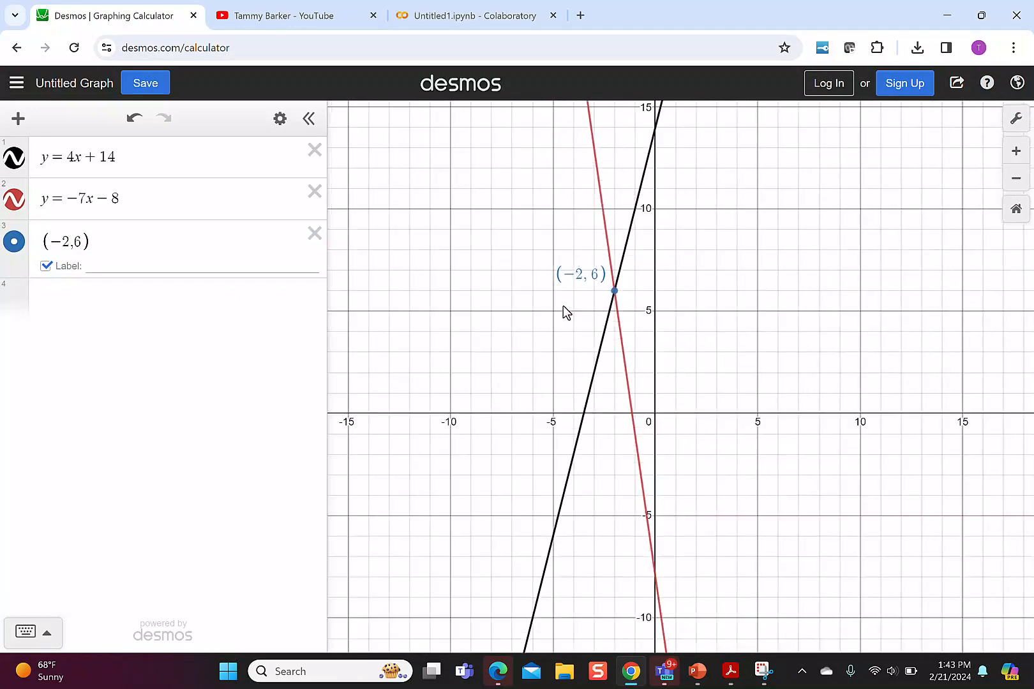
scroll(562, 305, up, 3)
scroll(562, 310, up, 4)
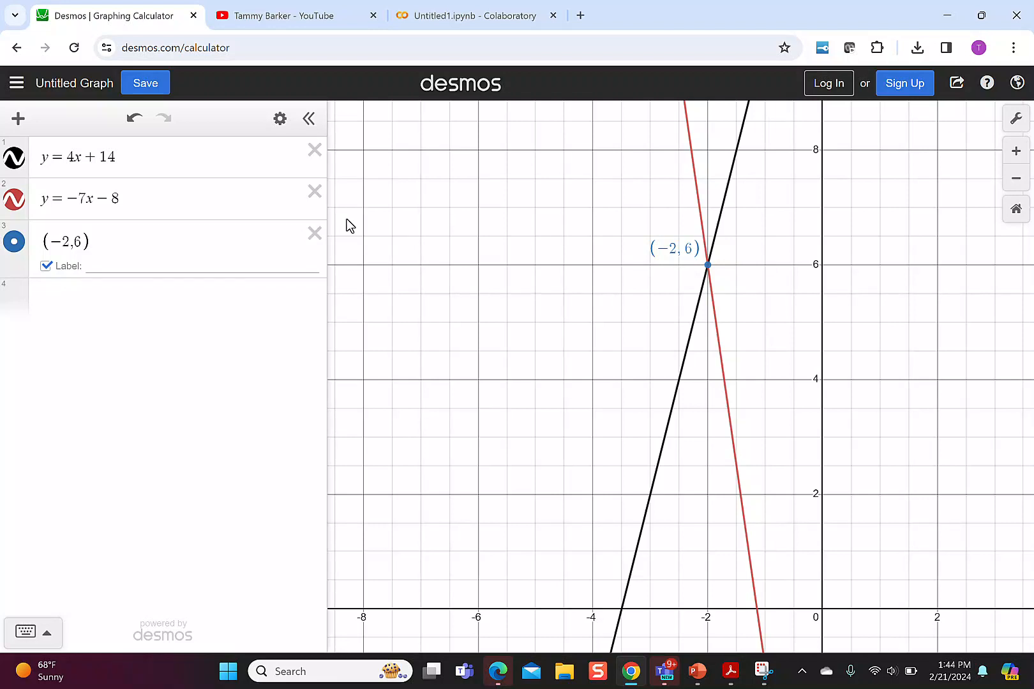
click(314, 149)
click(314, 149)
click(314, 150)
click(1016, 210)
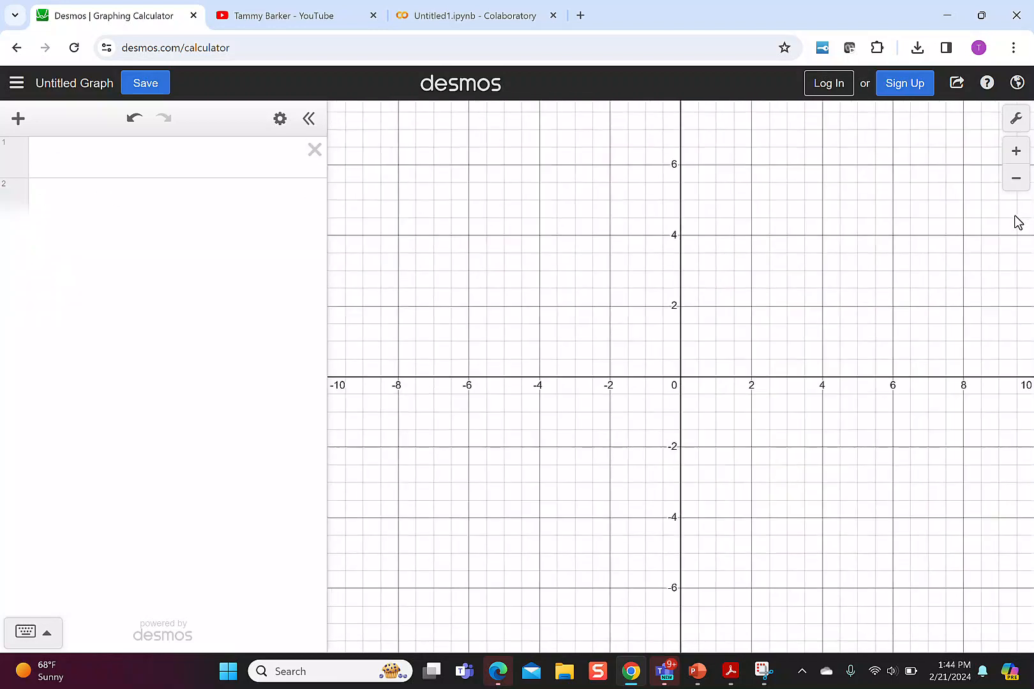
Step: Graph the lines y = x - 25 and y = 40 - 2x, and inspect the coordinates of their intersection
click(199, 175)
text(y)
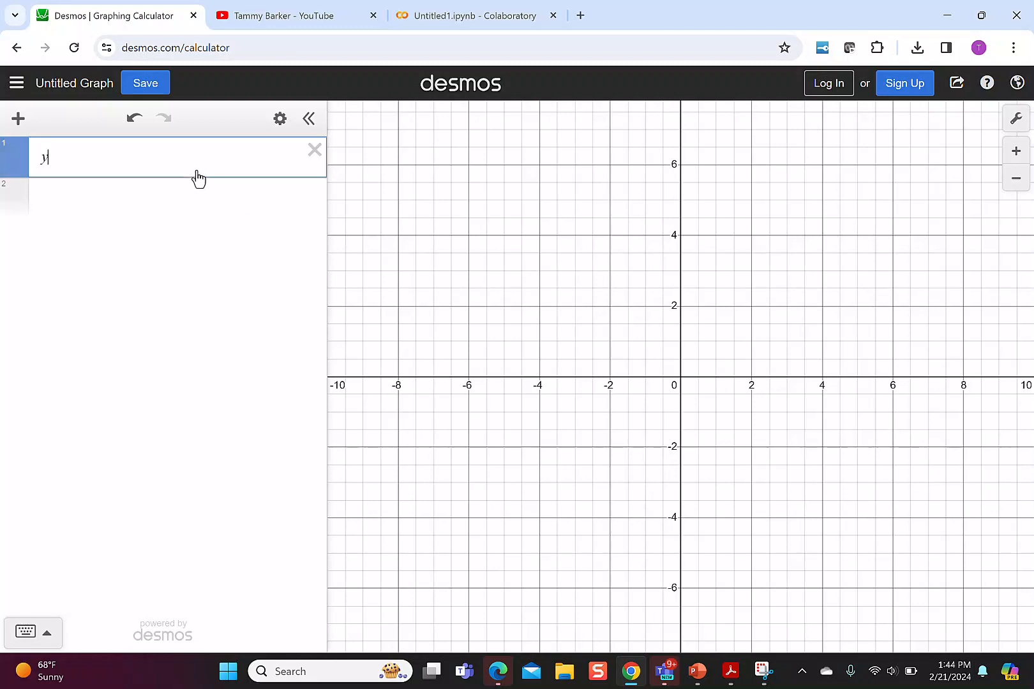
text(=x-25)
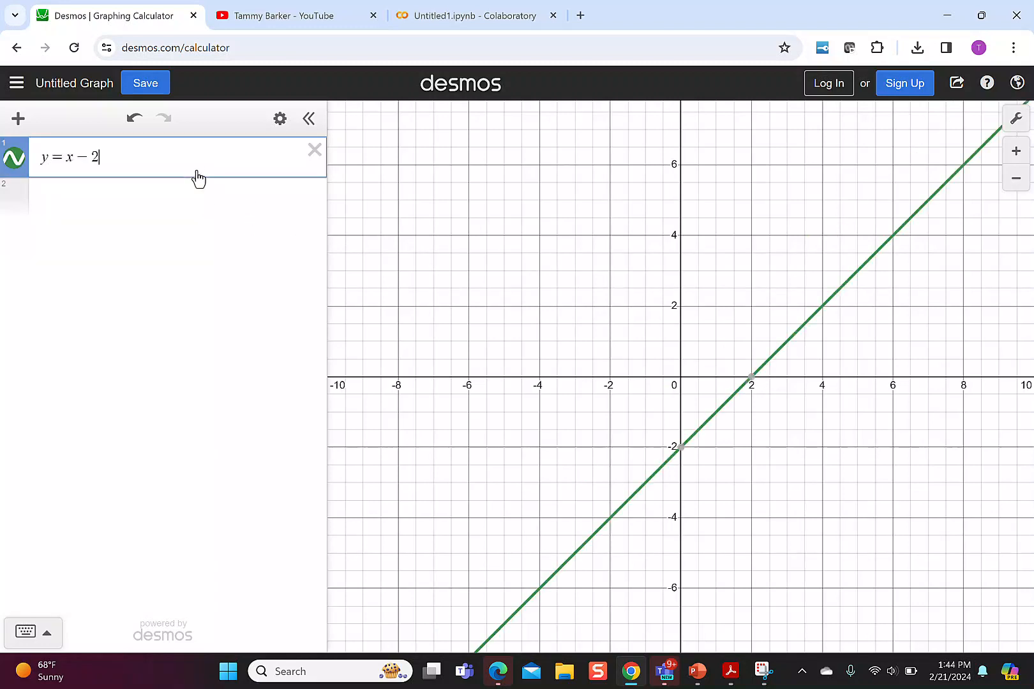
click(173, 202)
text(y)
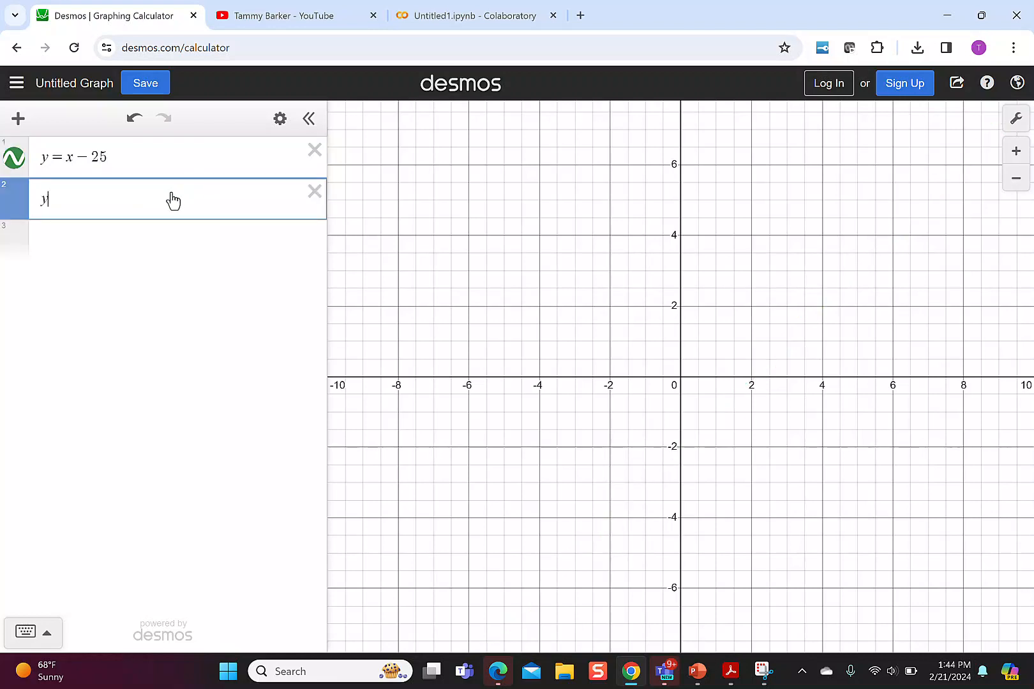
text(=40-2x)
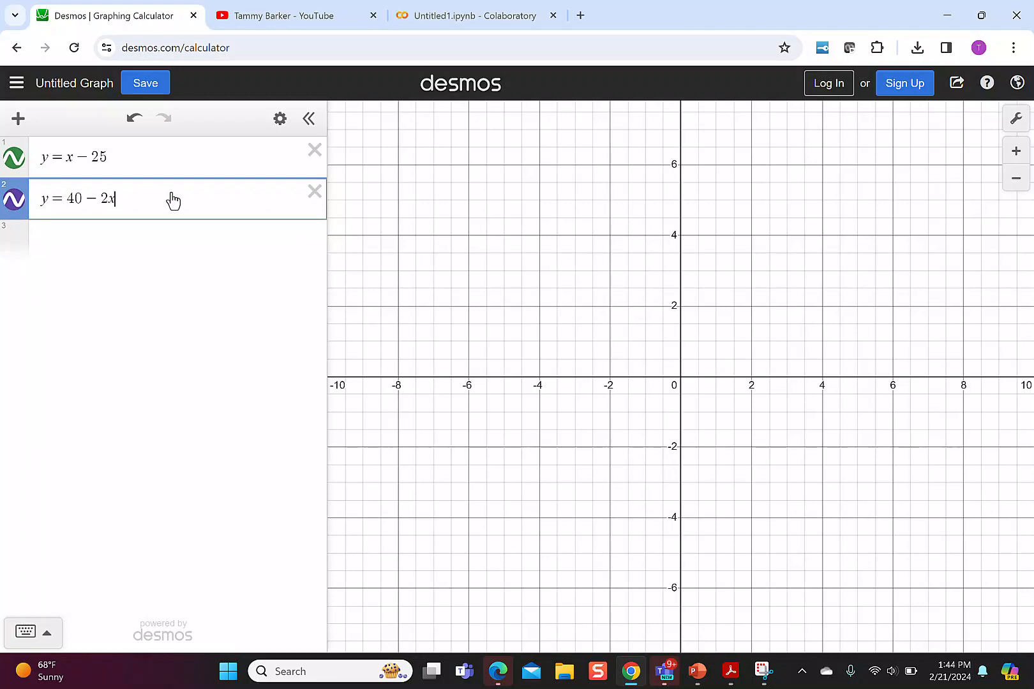
scroll(698, 307, down, 1)
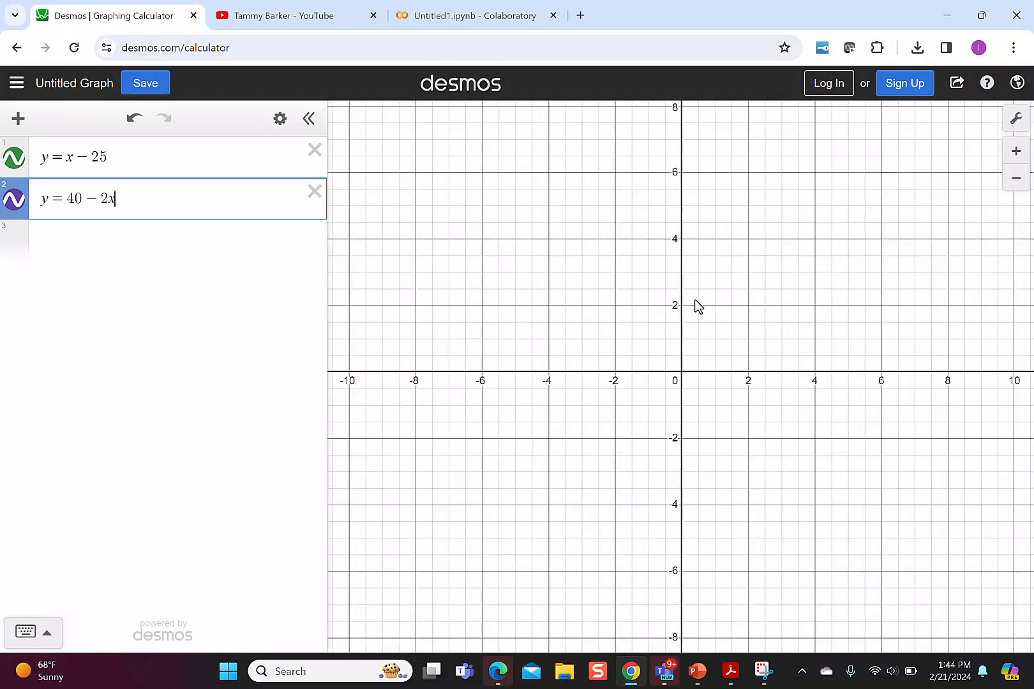
scroll(698, 307, down, 5)
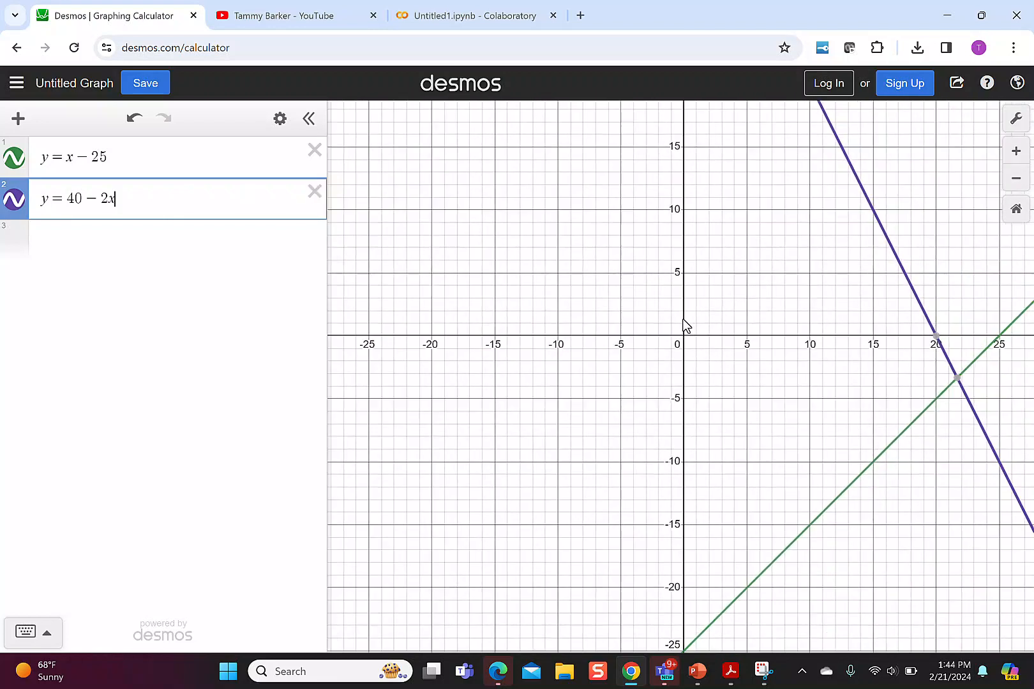
scroll(685, 325, down, 1)
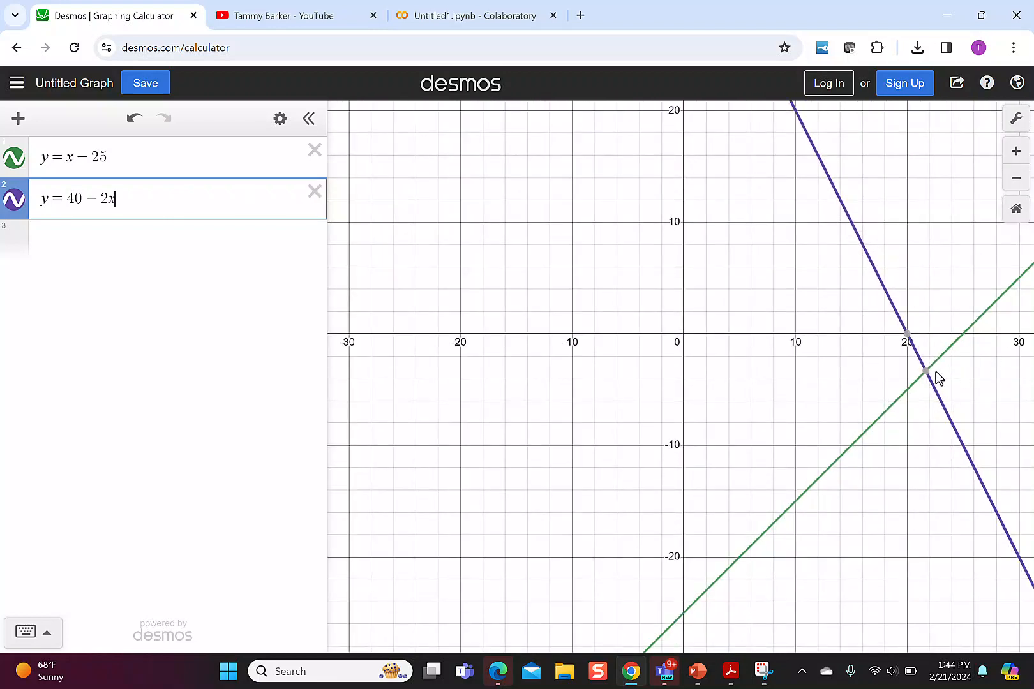
mouse_move(925, 376)
Step: Set the x-axis range from -40 to 40 with a step of 5
click(1017, 121)
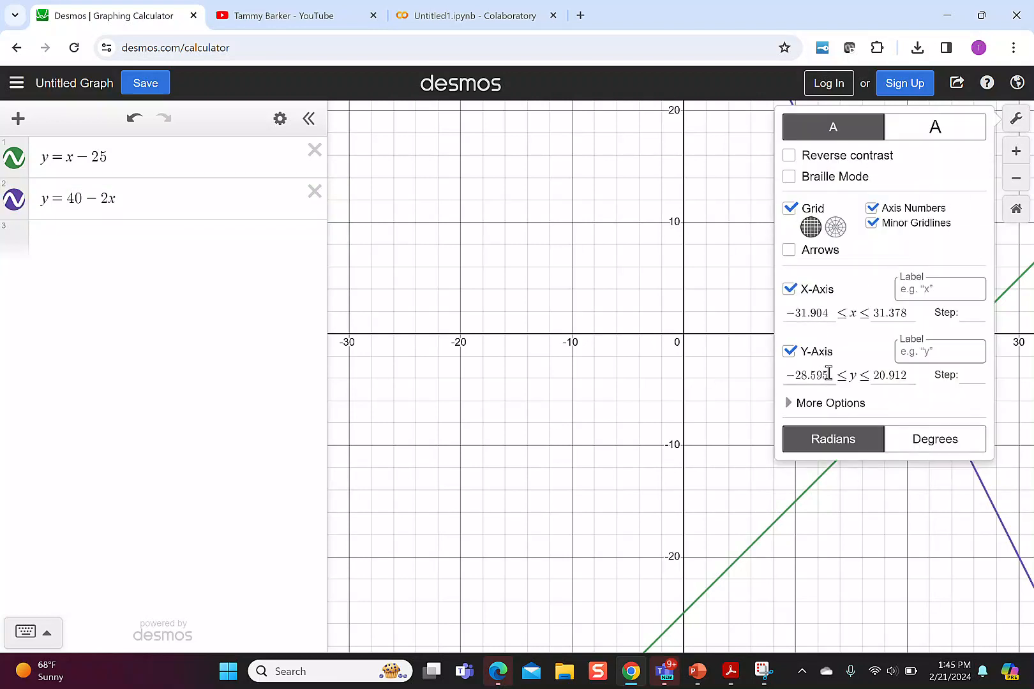
drag(790, 312, 849, 312)
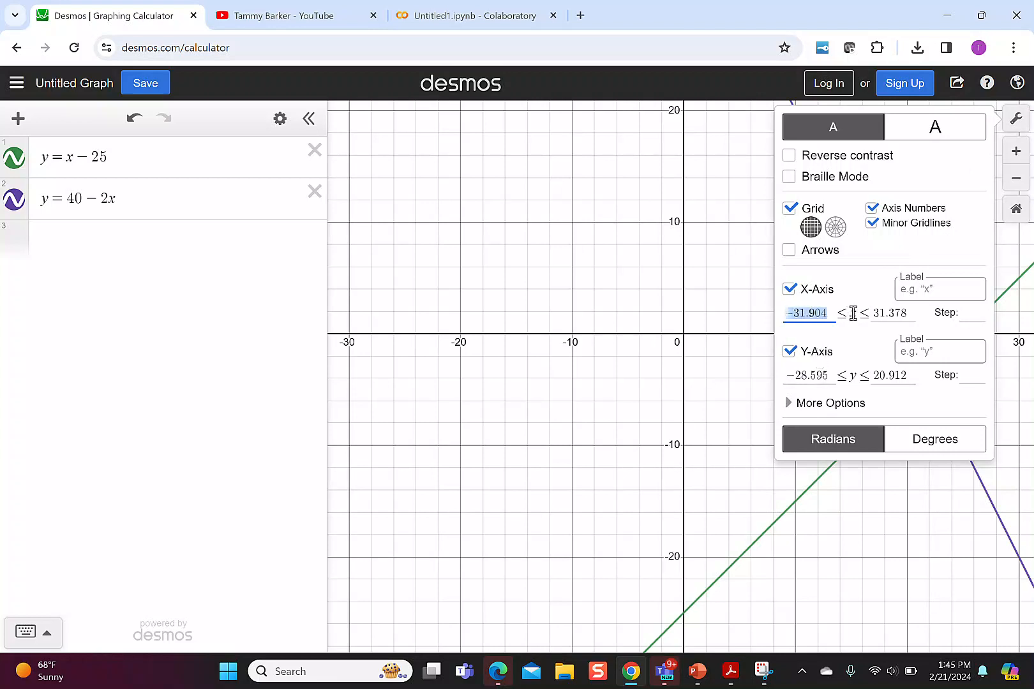
text(-4)
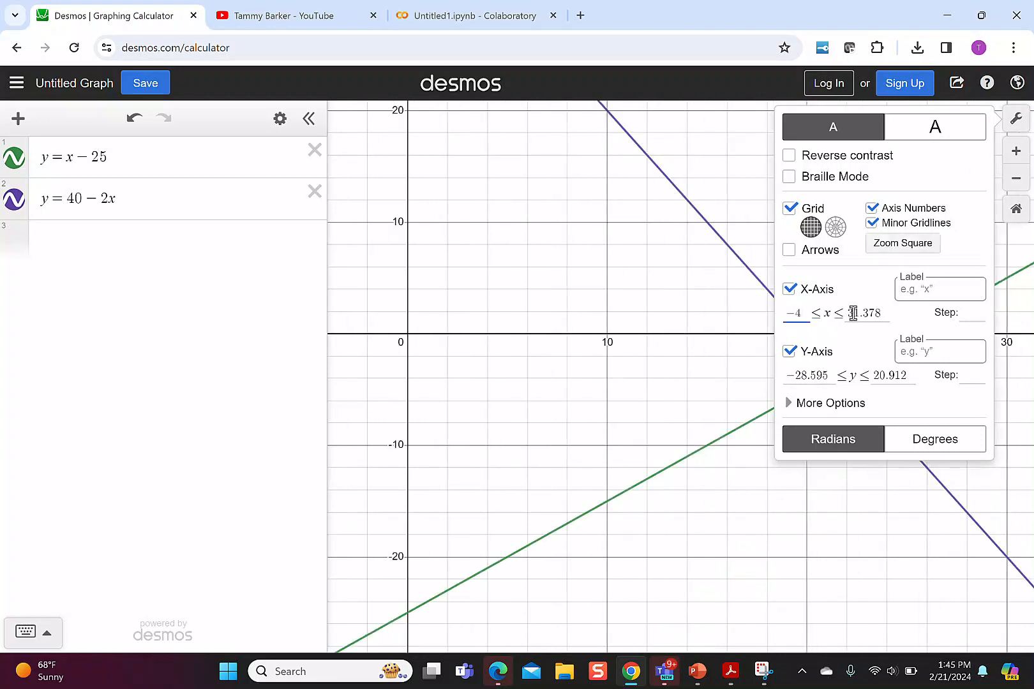
text(0)
click(858, 313)
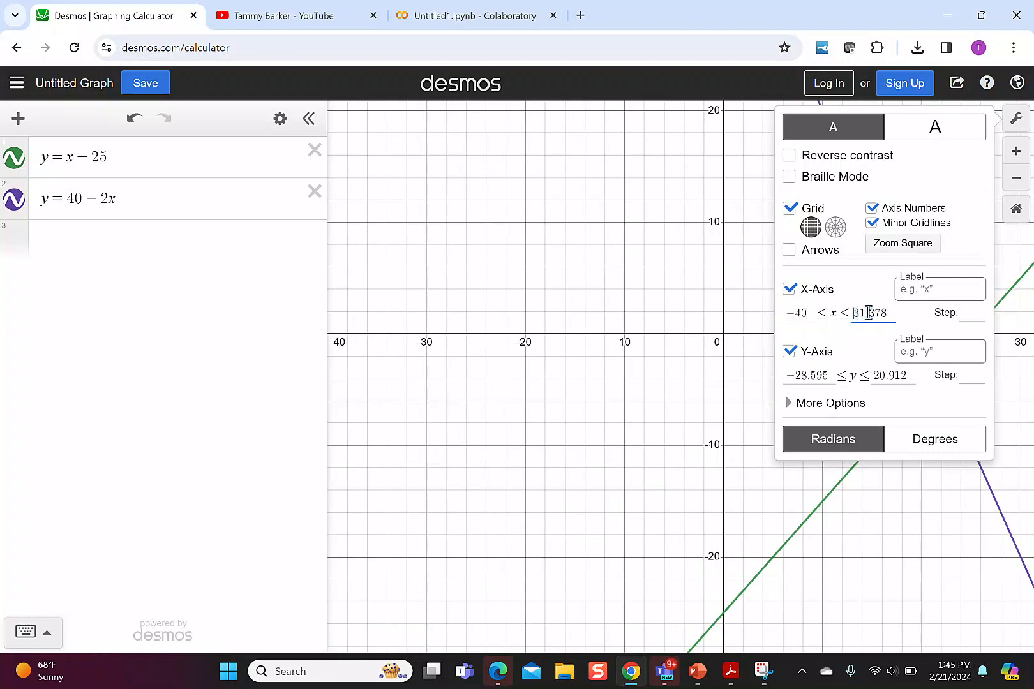
text(40)
click(964, 313)
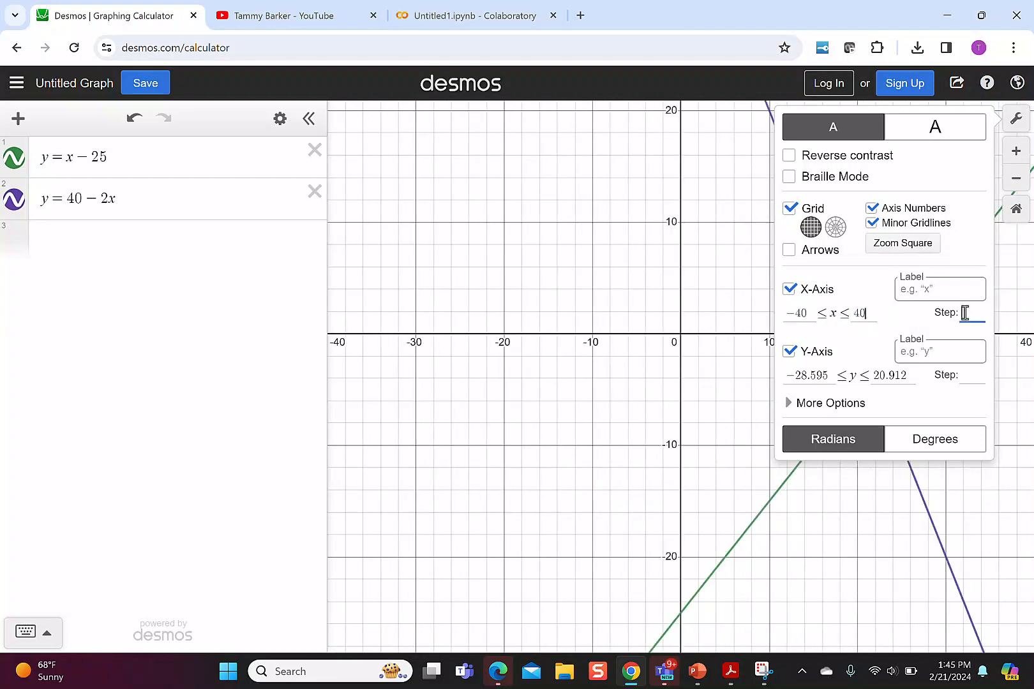
text(5)
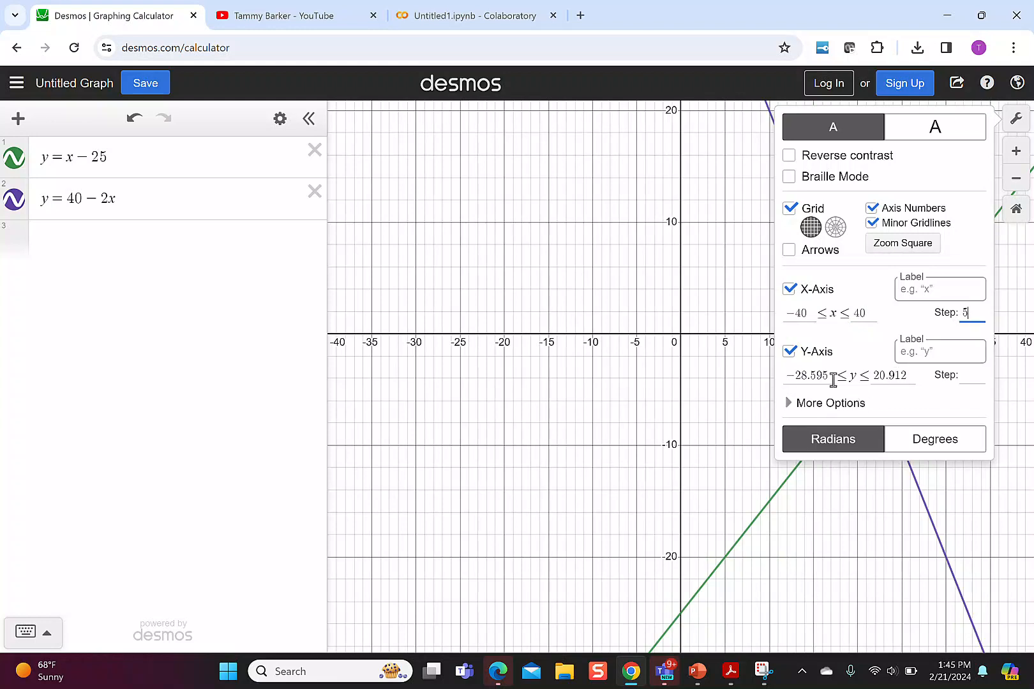
Step: Set the y-axis range from -50 to 50 with a step of 5, and turn off the minor gridlines
drag(791, 375, 841, 375)
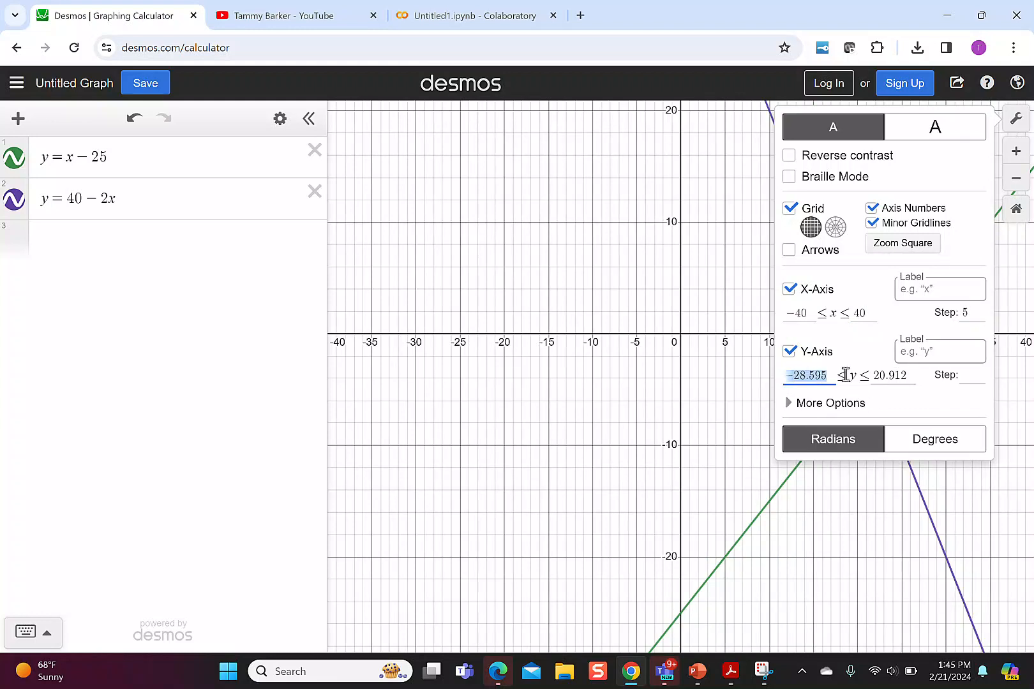
text(-50)
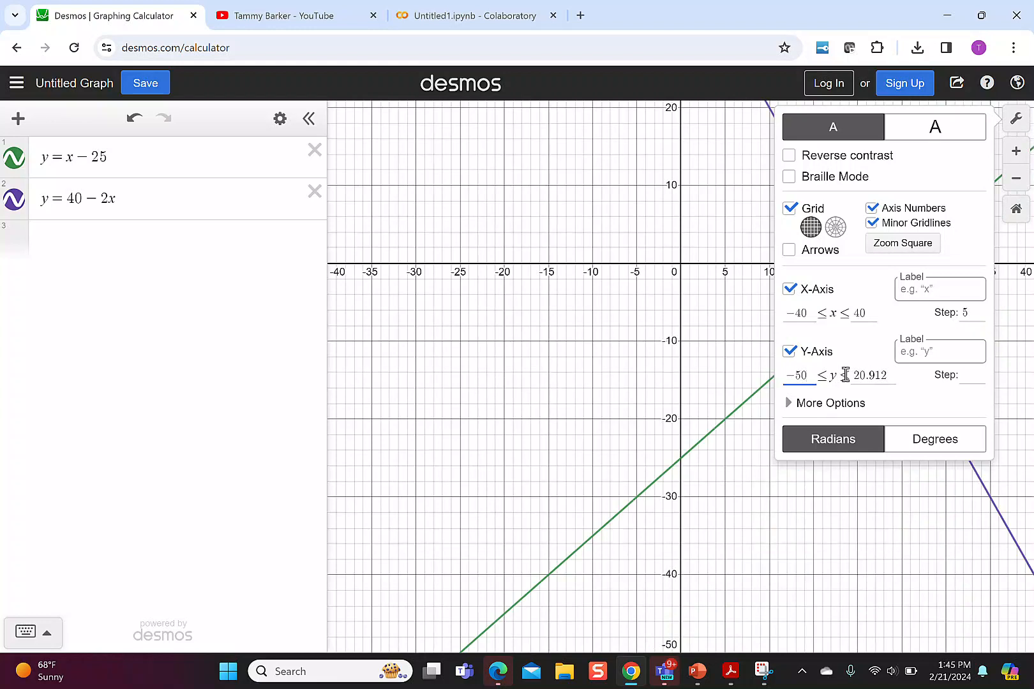
drag(844, 376, 900, 377)
text(50)
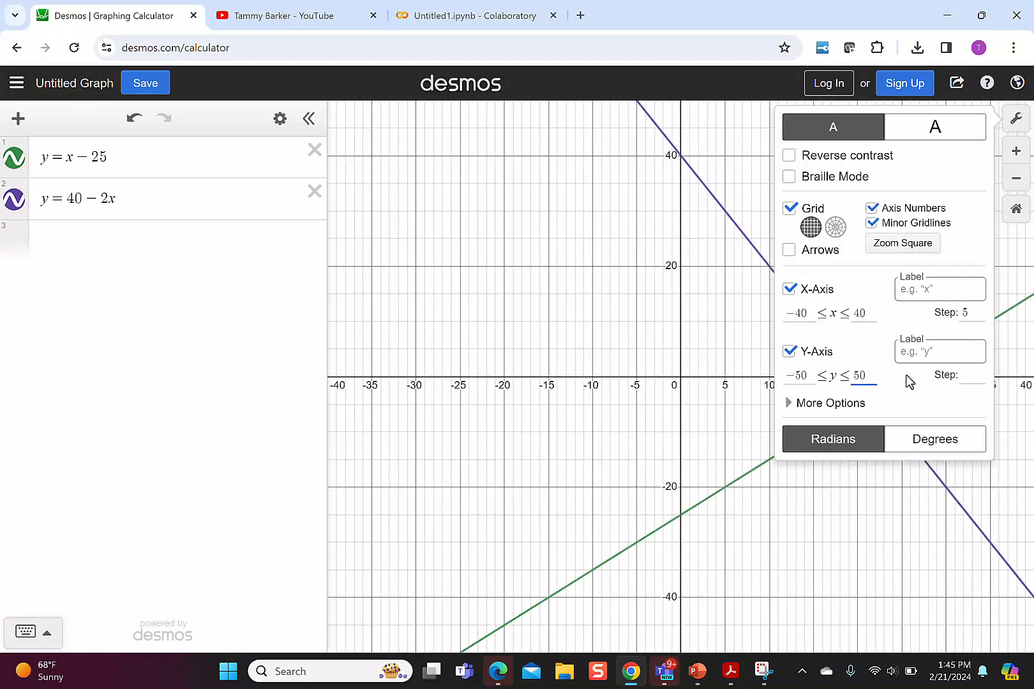
click(964, 378)
text(5)
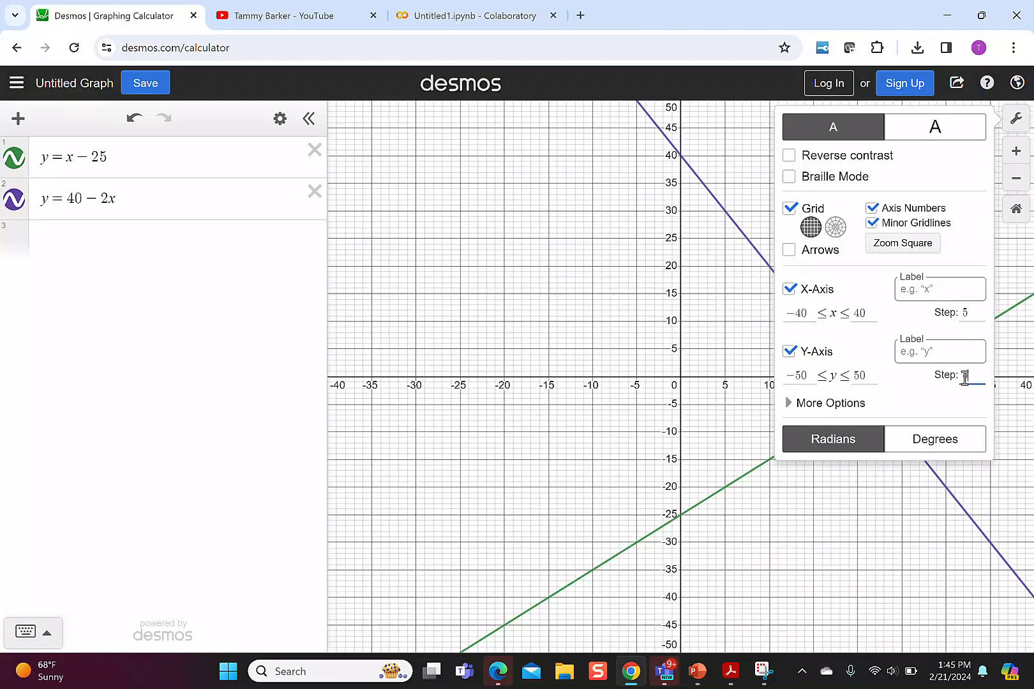
click(872, 223)
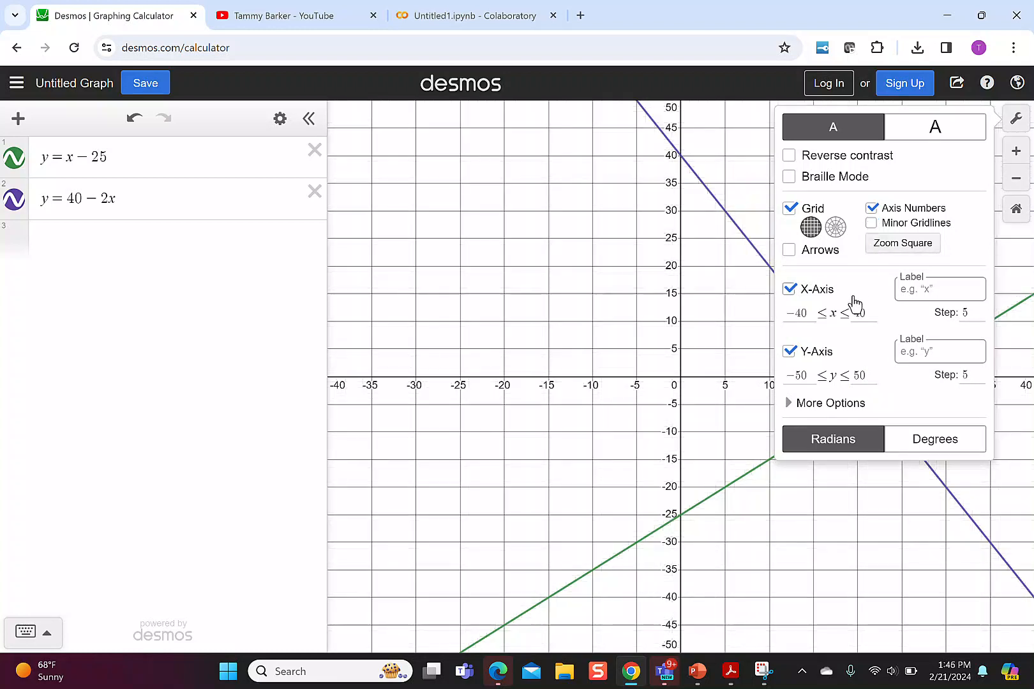
Step: Close the graph settings and inspect the coordinates where y = x - 25 and y = 40 - 2x intersect
click(714, 351)
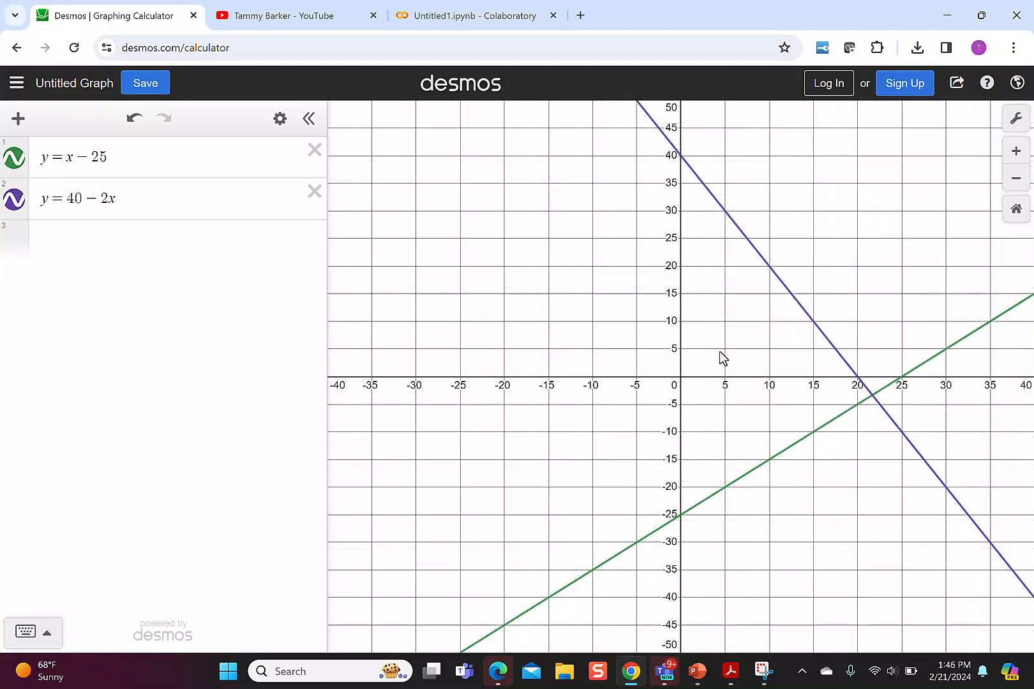
click(826, 422)
click(869, 397)
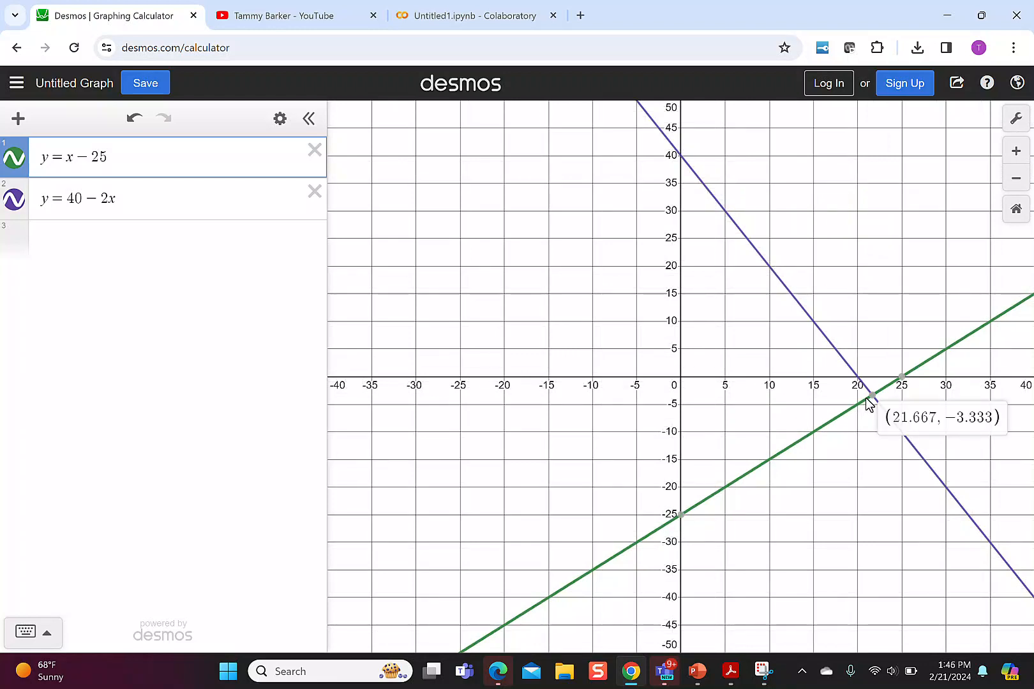
Step: Replace the existing expressions with the equations 3x - 2y = 5 and 5x + 6y = 13
click(307, 160)
key(ctrl+a)
text(3x-)
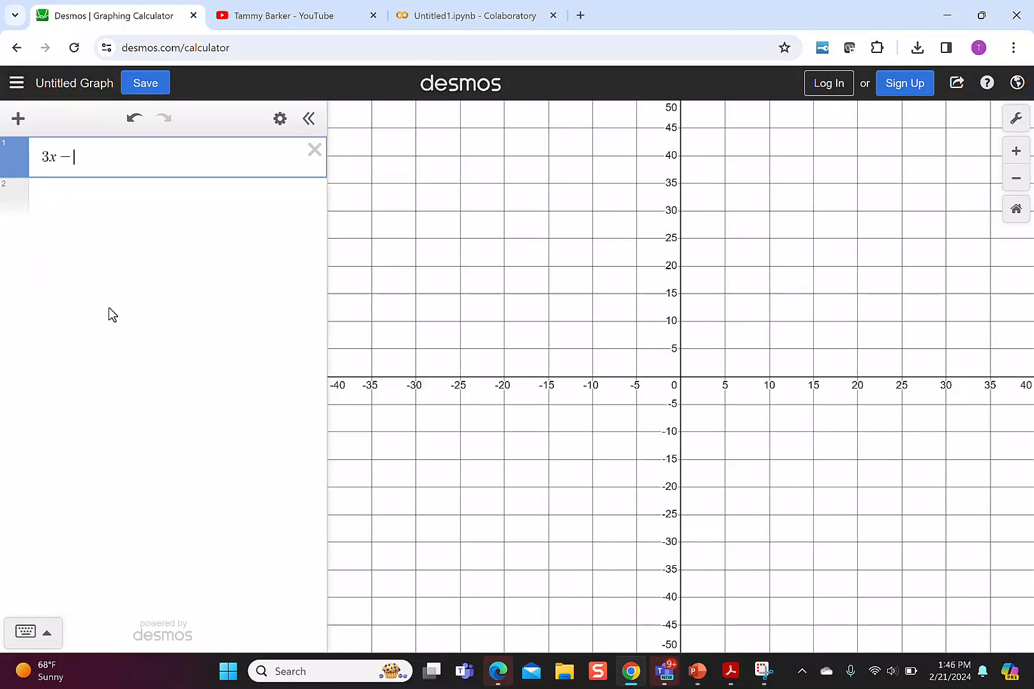
text(2y=5)
key(Return)
text(5x)
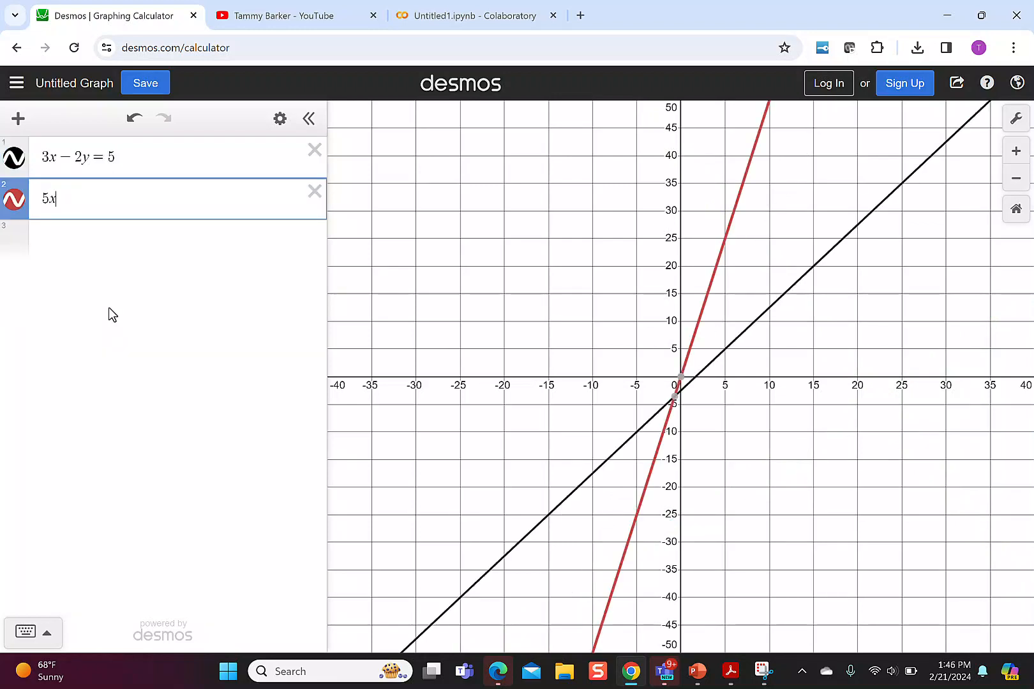
text( + 6y)
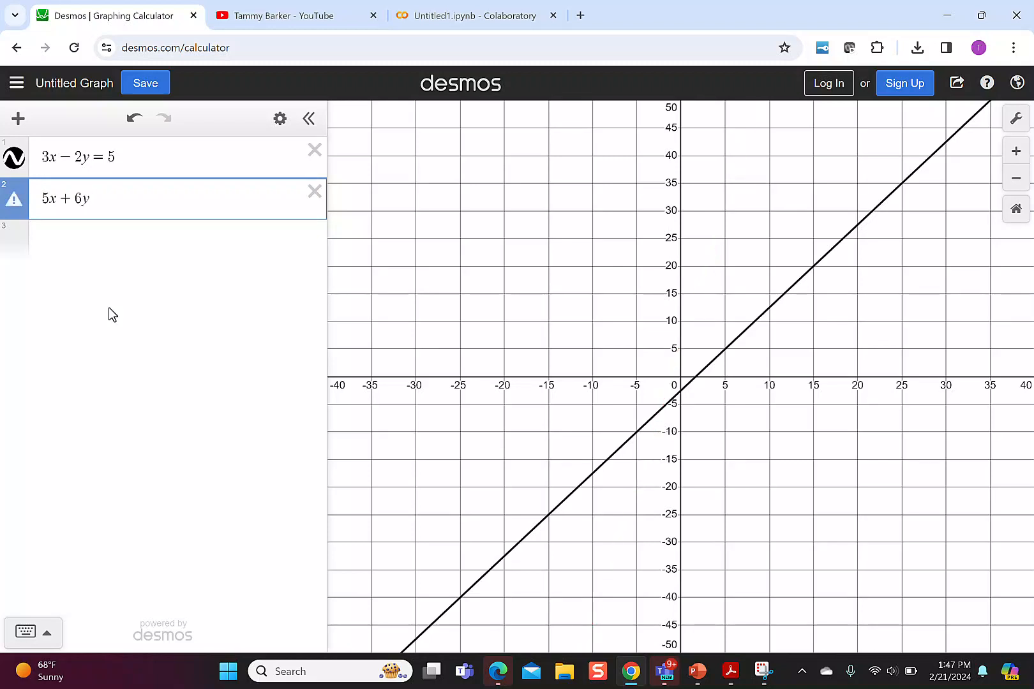
text( = 13)
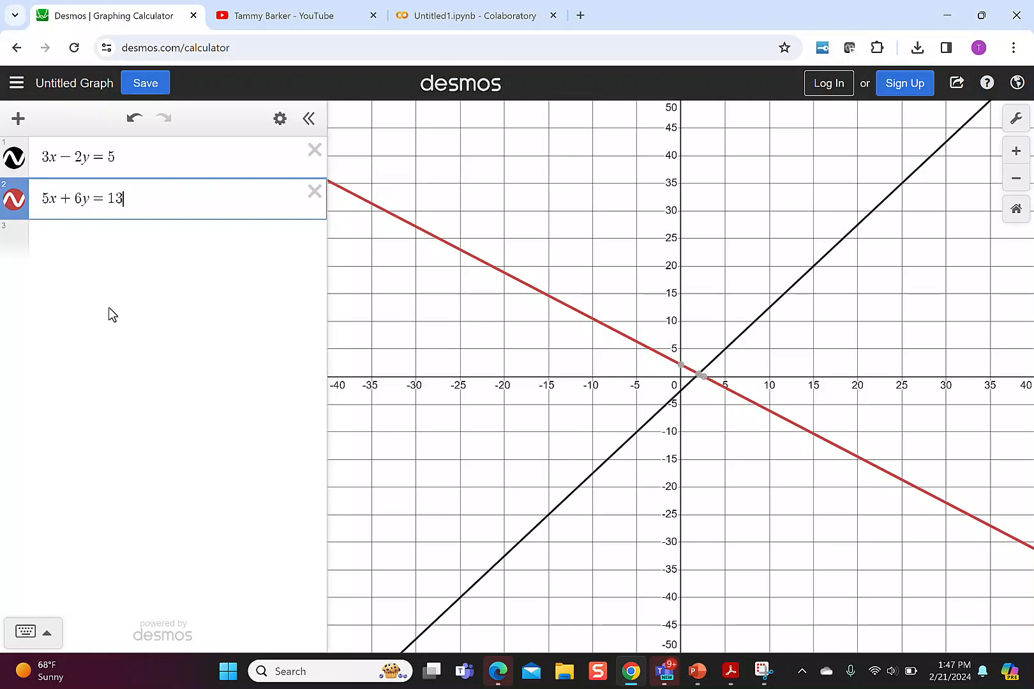
Step: Undo the last y-axis range change and set the x-axis step to 1
key(ctrl+z)
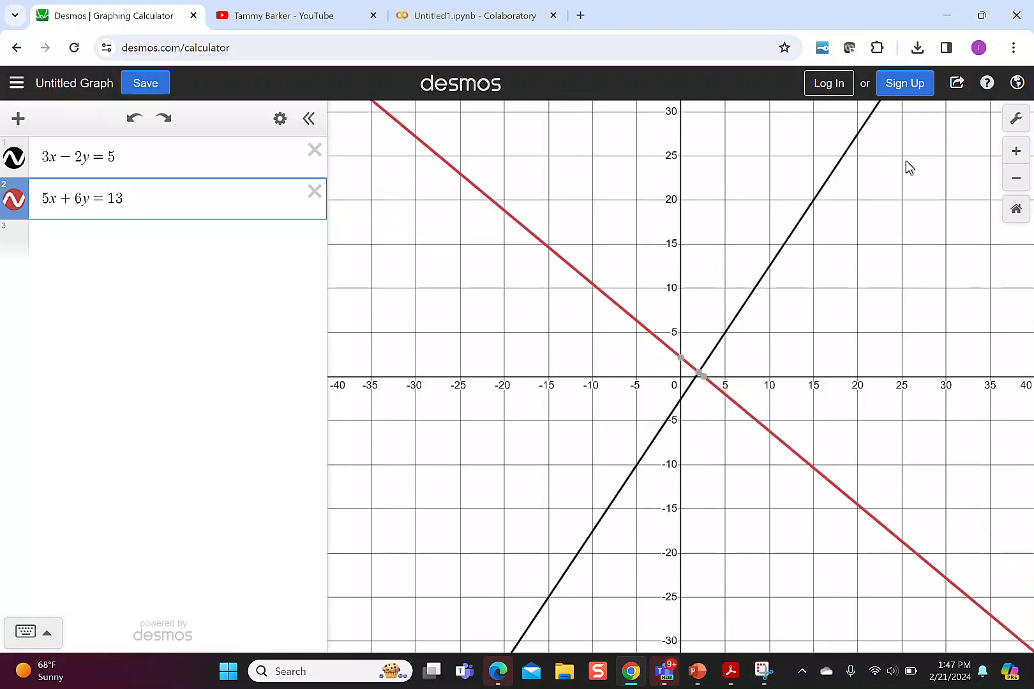
click(1016, 118)
click(964, 312)
key(BackSpace)
text(1)
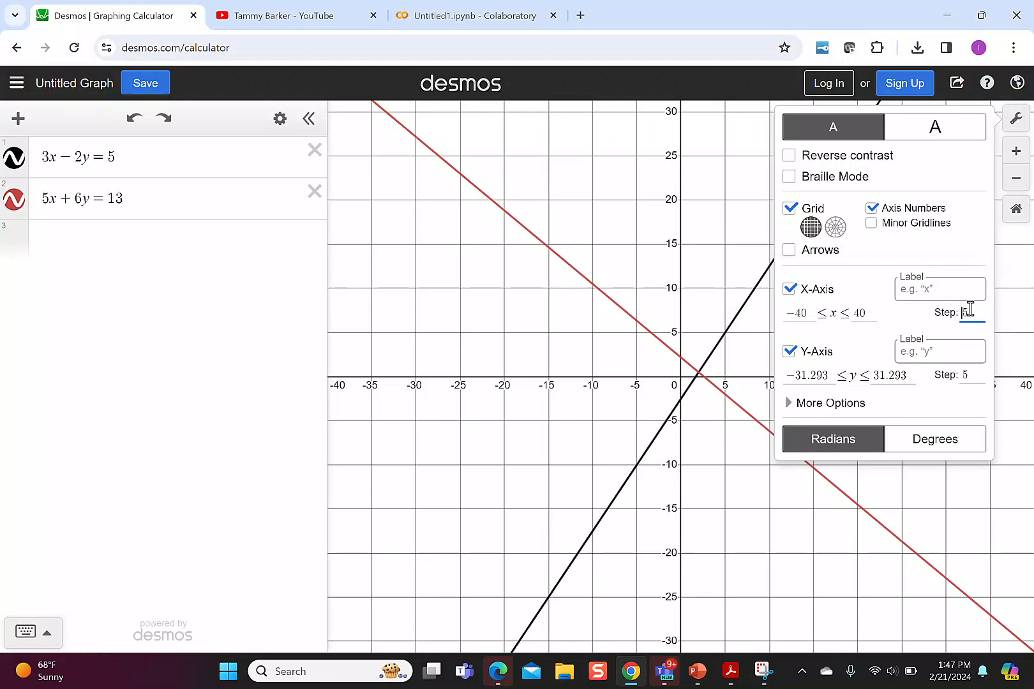
Step: Set the y-axis step to 1 and restore the default graph view
click(969, 375)
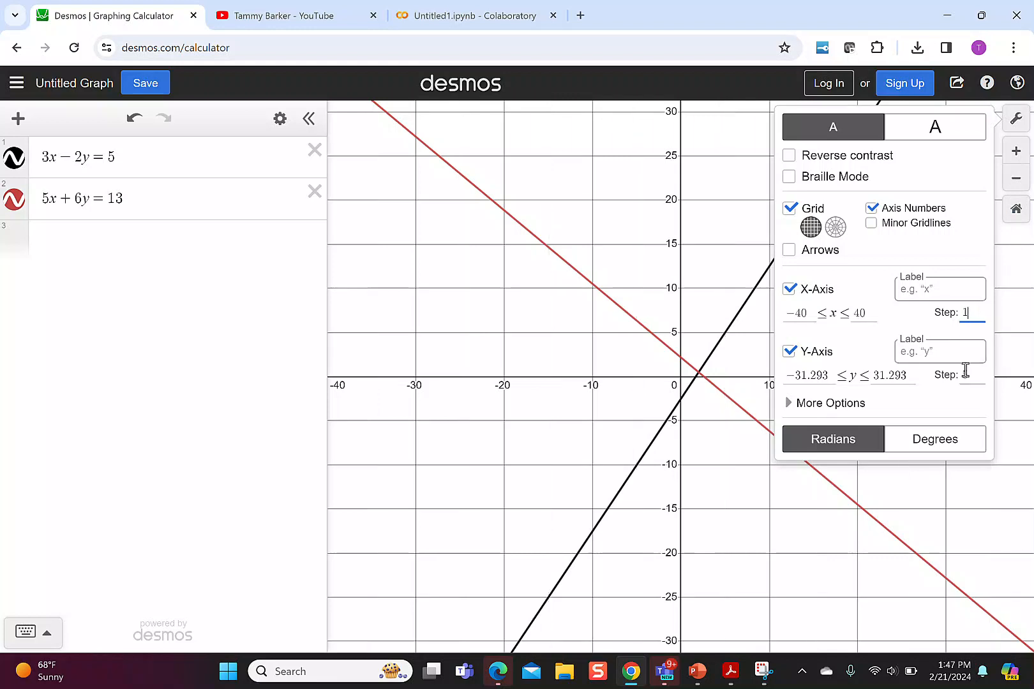
key(BackSpace)
text(1)
click(911, 511)
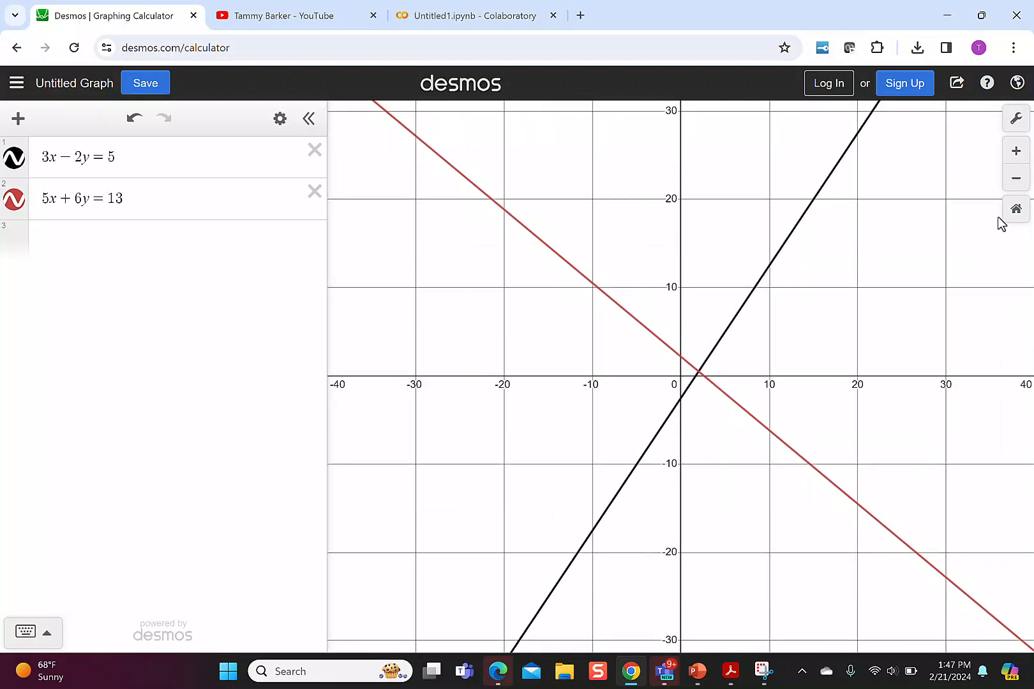
click(1017, 212)
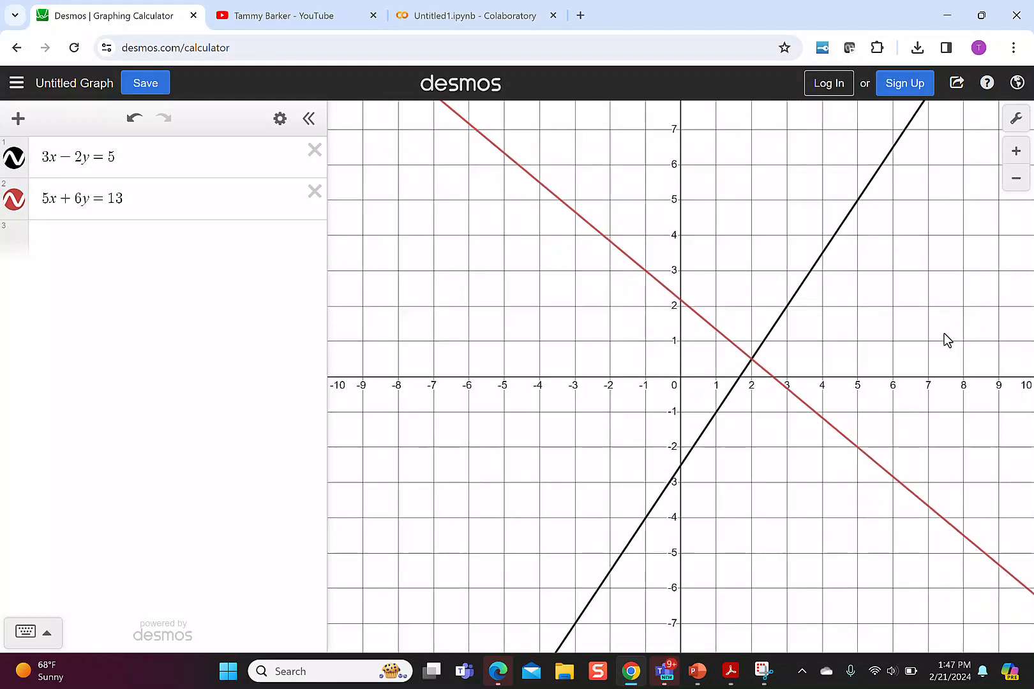
Step: Clear both expressions and graph the equations 2x + 4y = 9 and 4x + 8y = 11
key(ctrl+r)
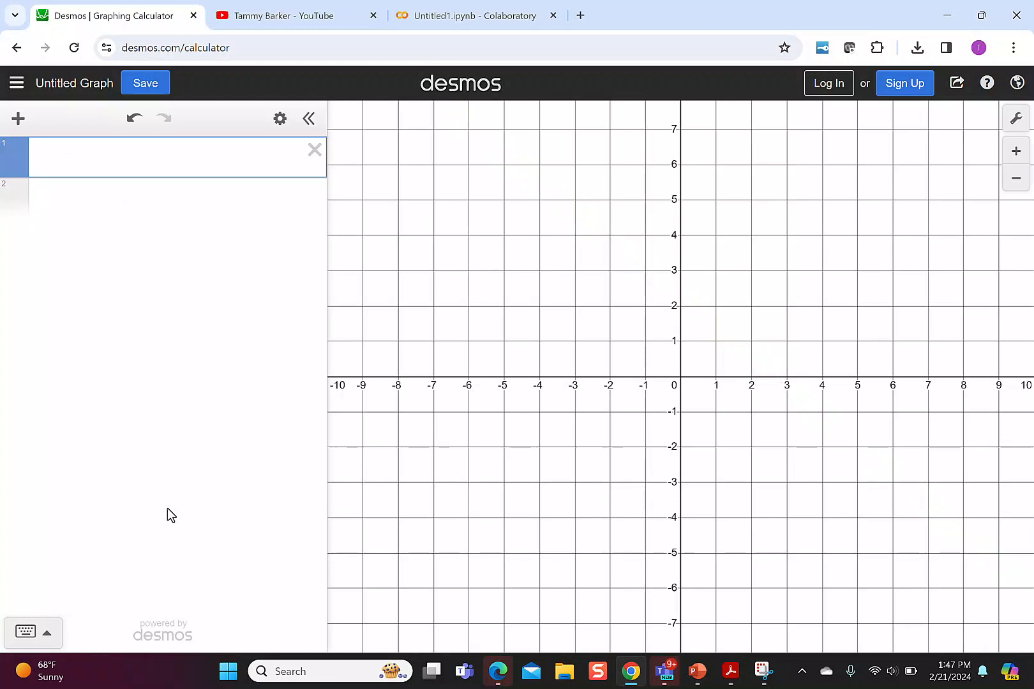
text(2x)
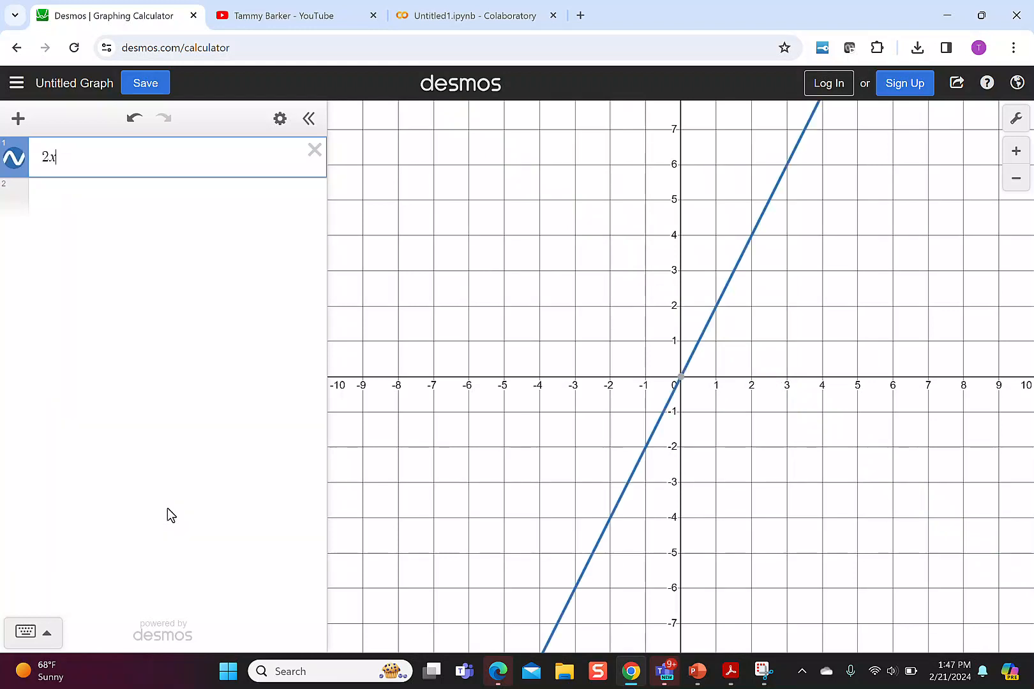
text( + 4y = 9)
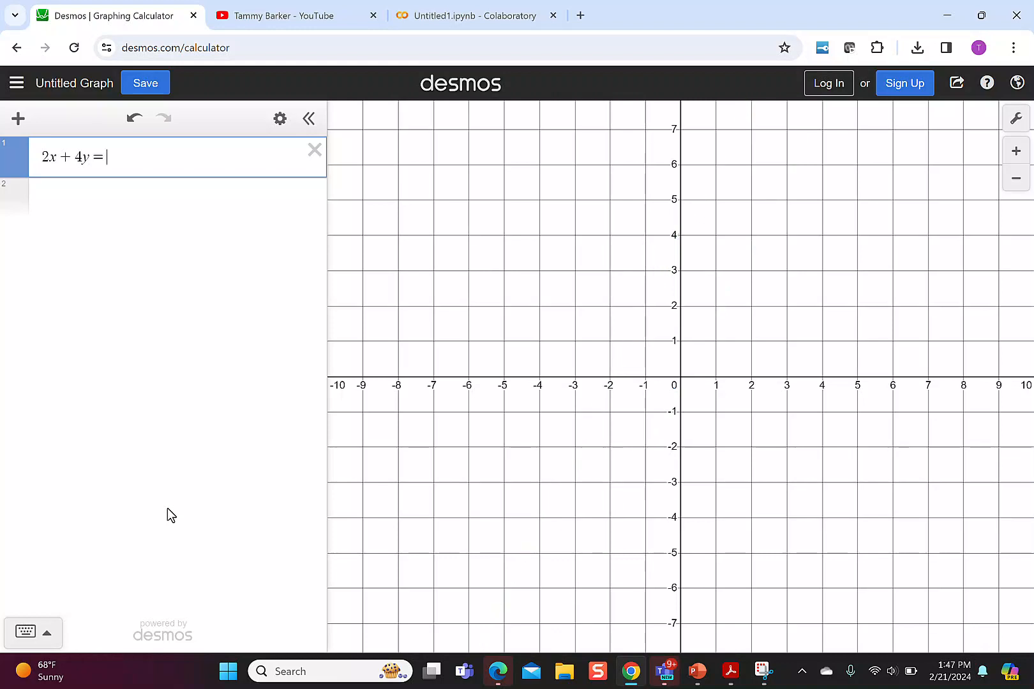
key(Return)
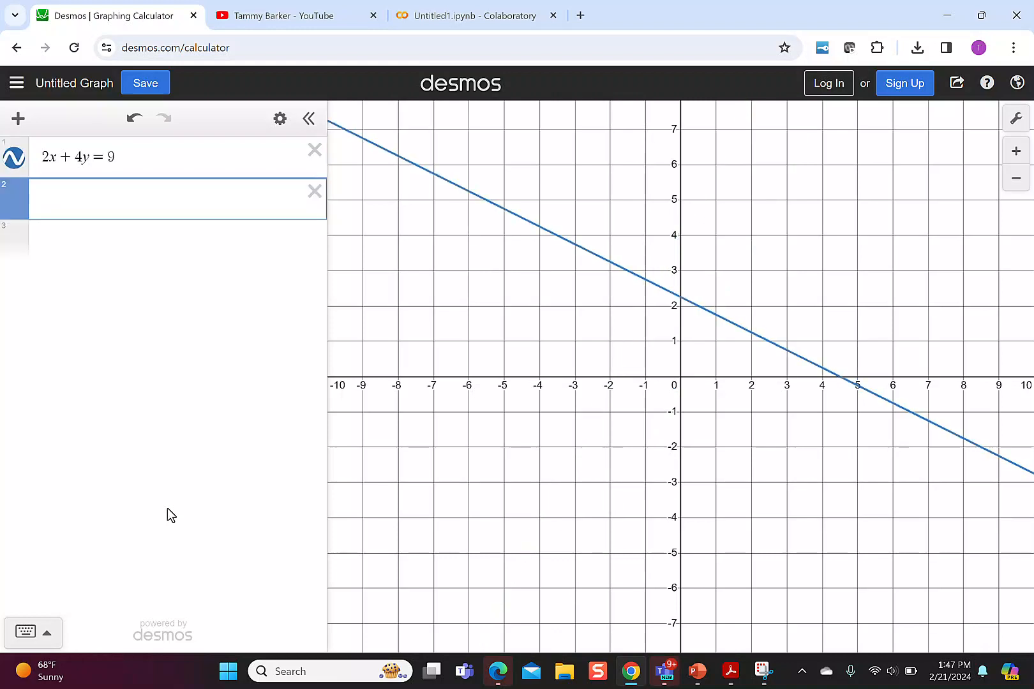
text(4x + 8)
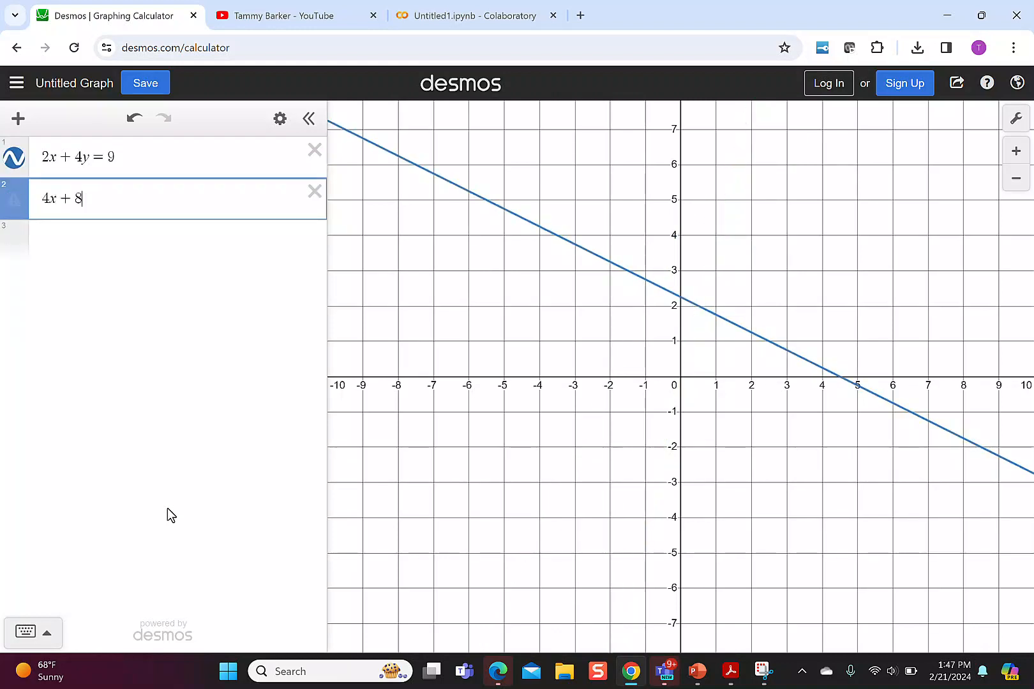
text(y = 11)
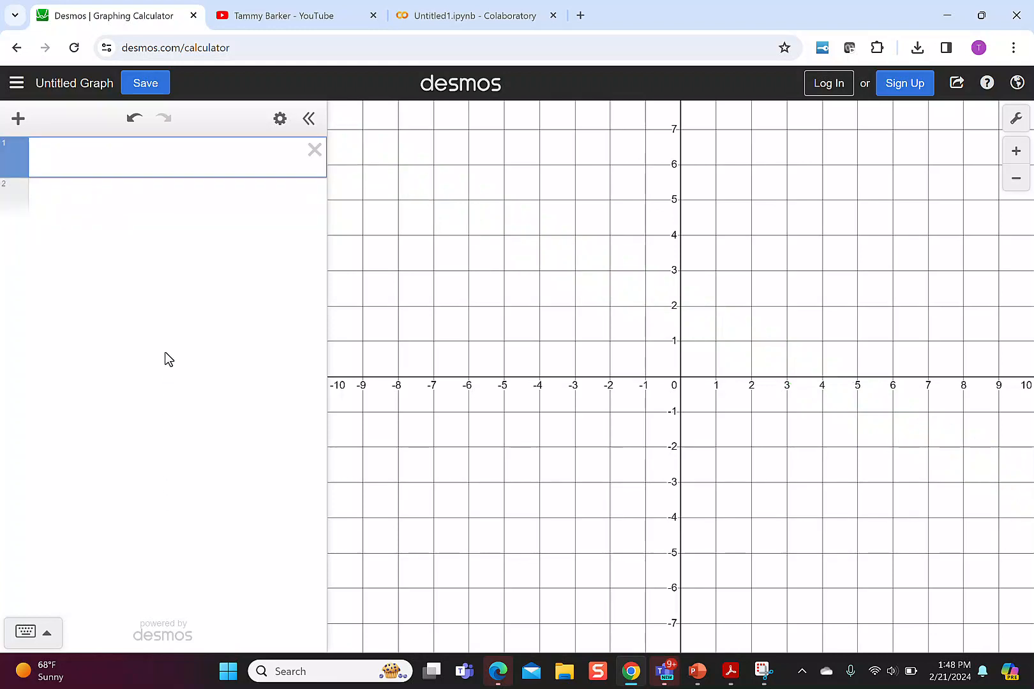
Step: Graph the equations x + y = 3 and 2x + 2y = 6, and hide and reshow the second line to compare them
text(x + )
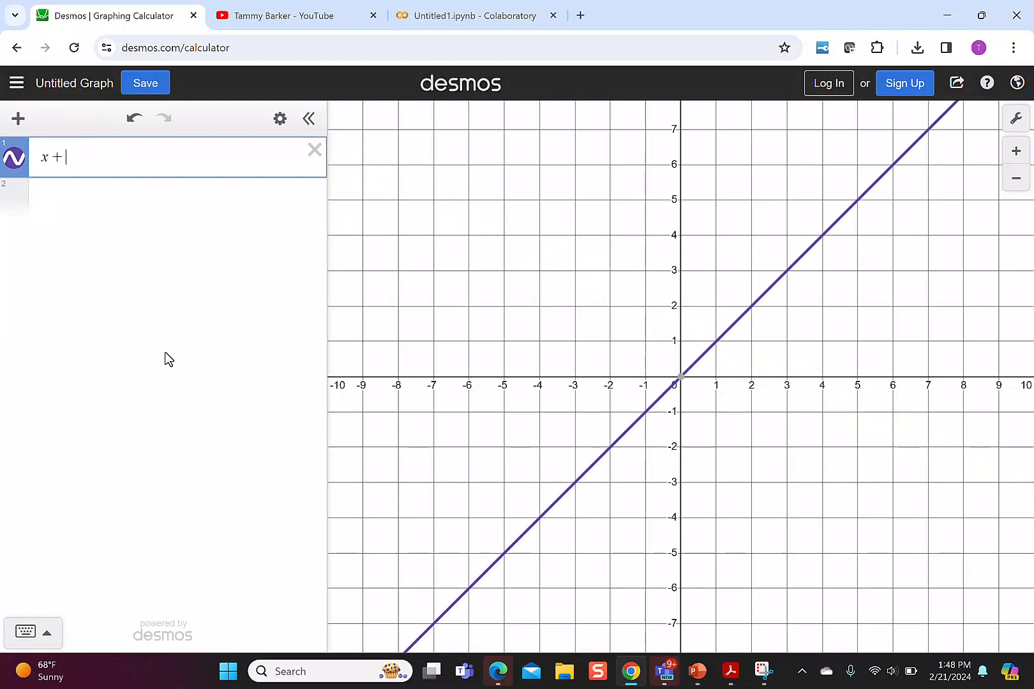
text(y = 3)
key(Return)
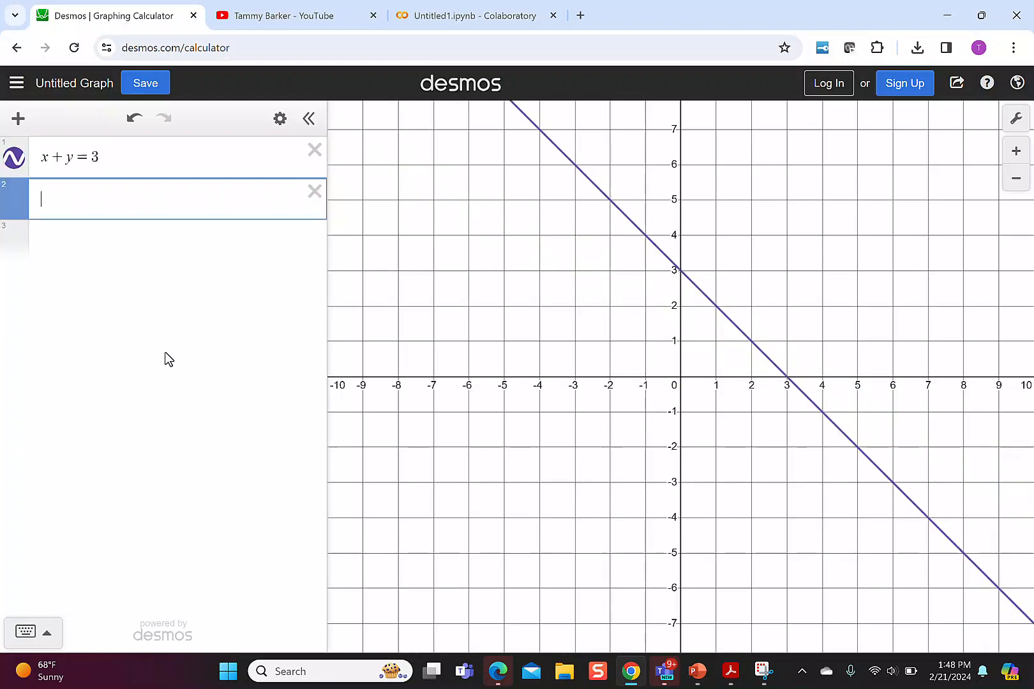
text(2x + 2y = )
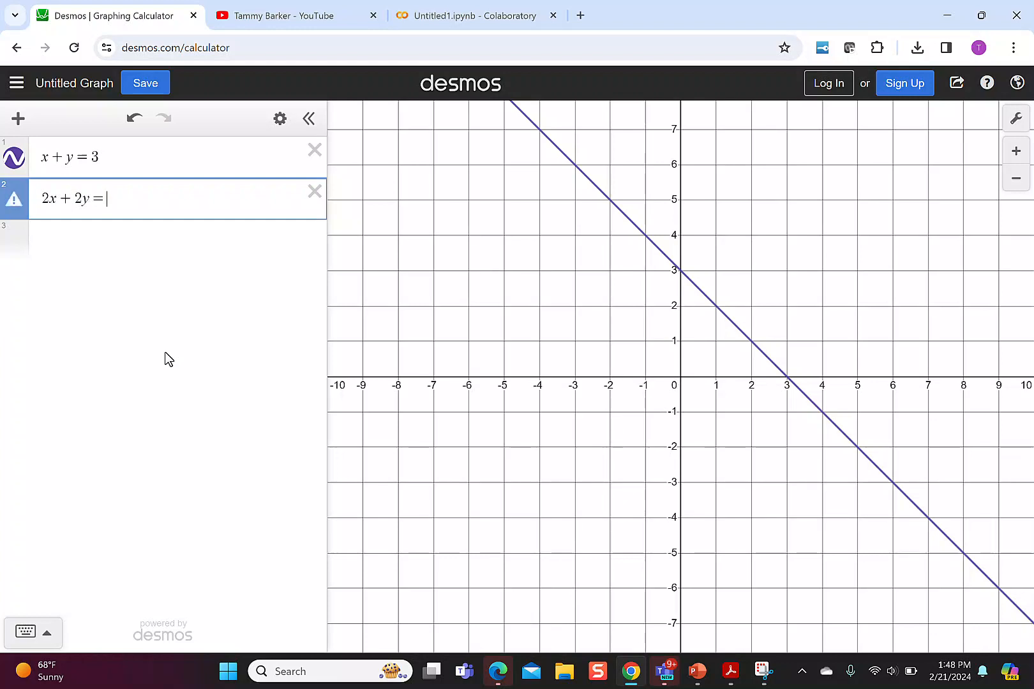
text(6)
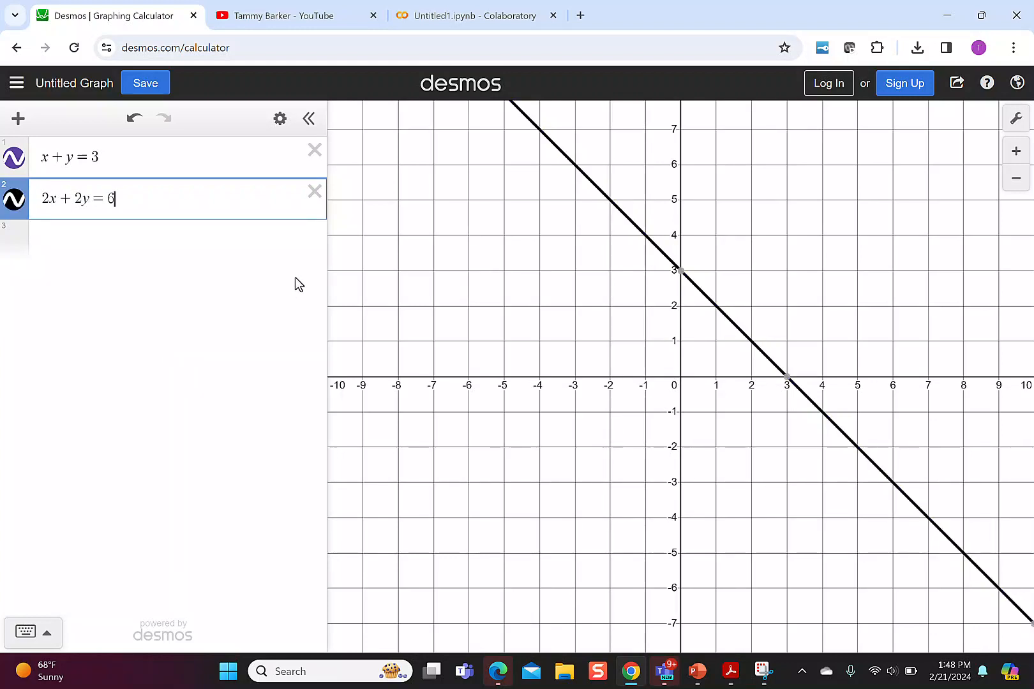
click(15, 208)
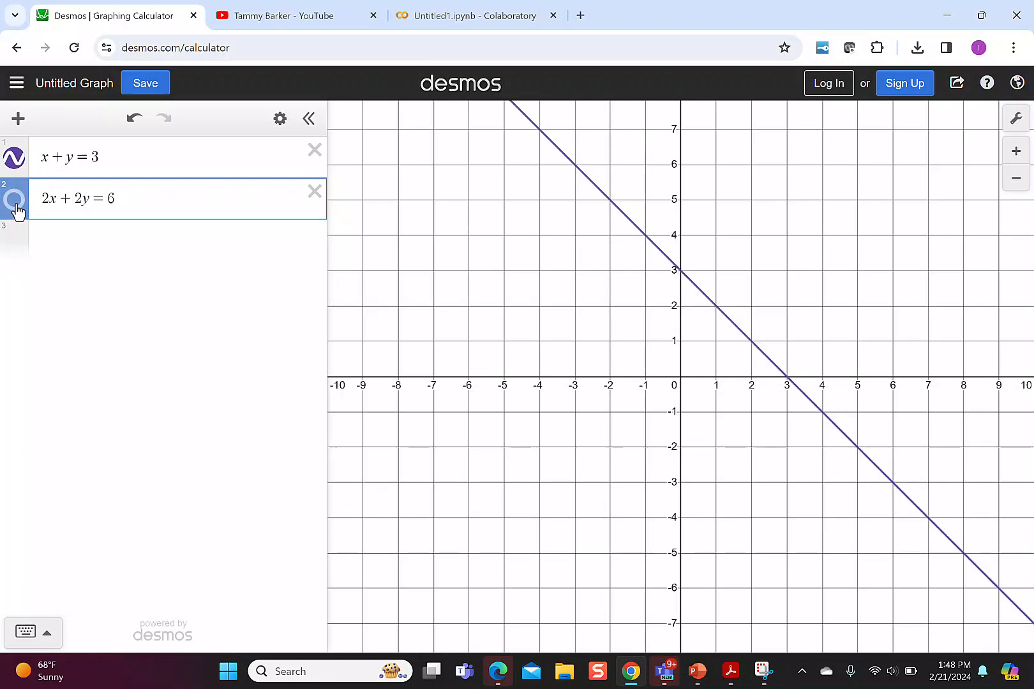
click(15, 208)
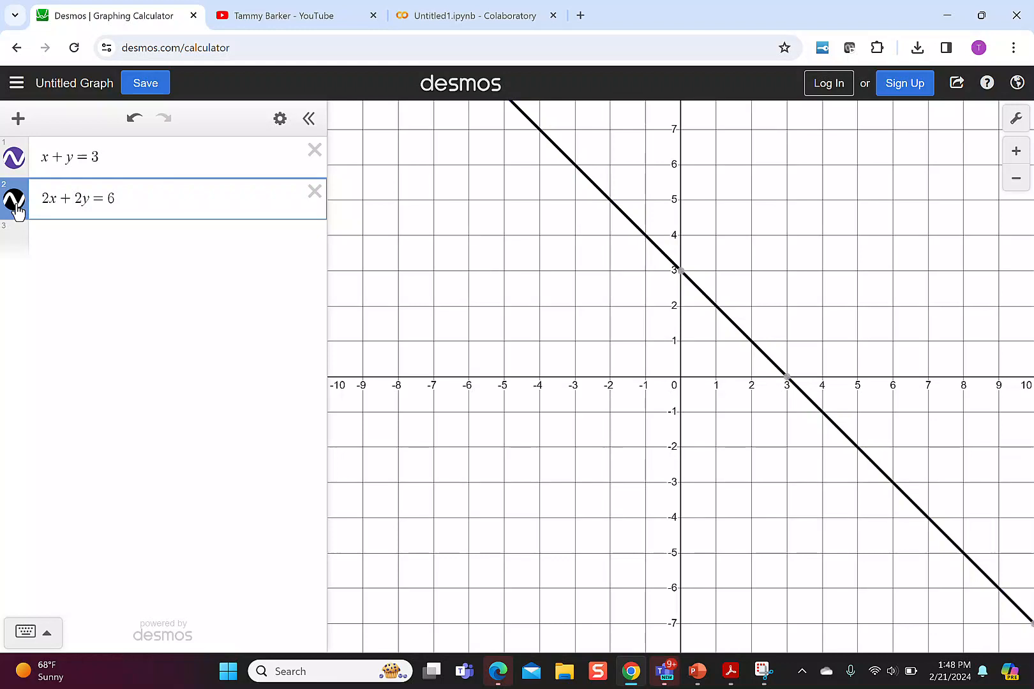